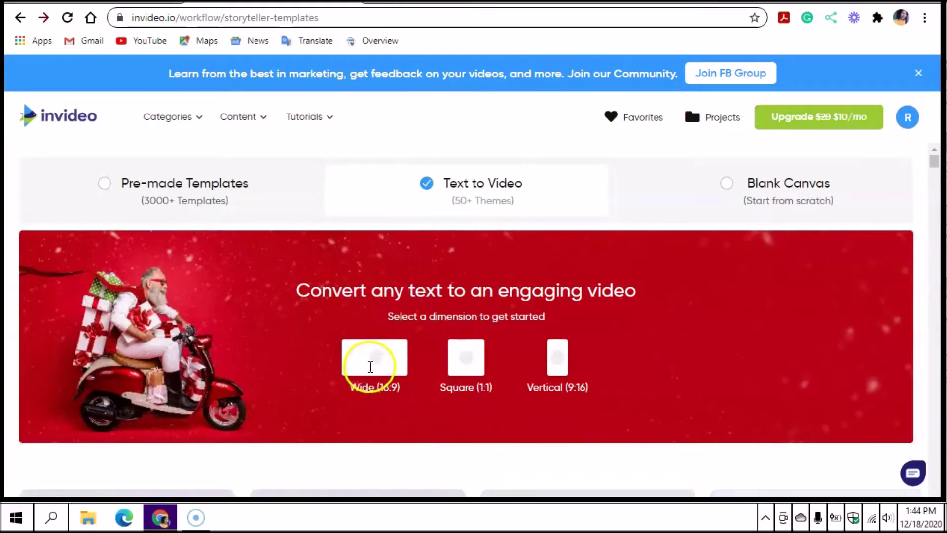
Step: Choose the Square (1:1) dimension for the text-to-video project
left_click(374, 364)
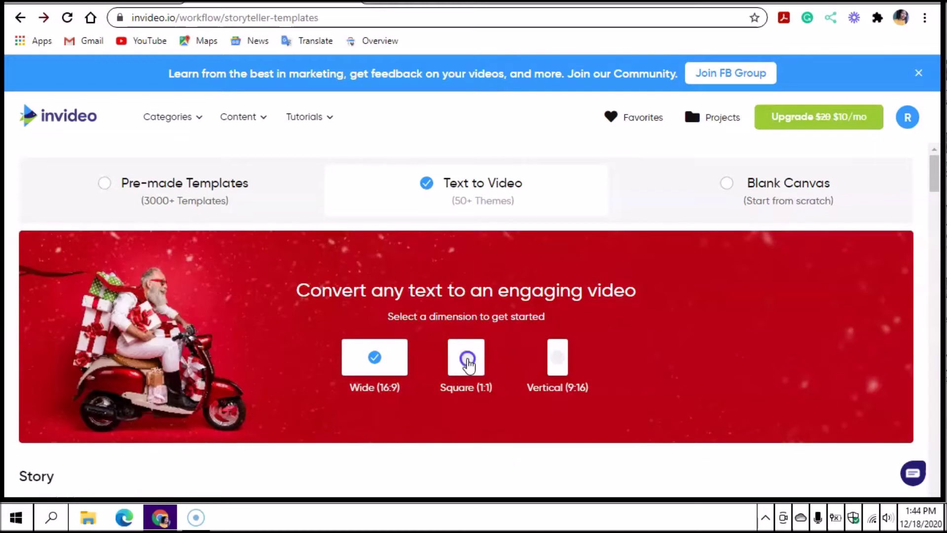
left_click(468, 365)
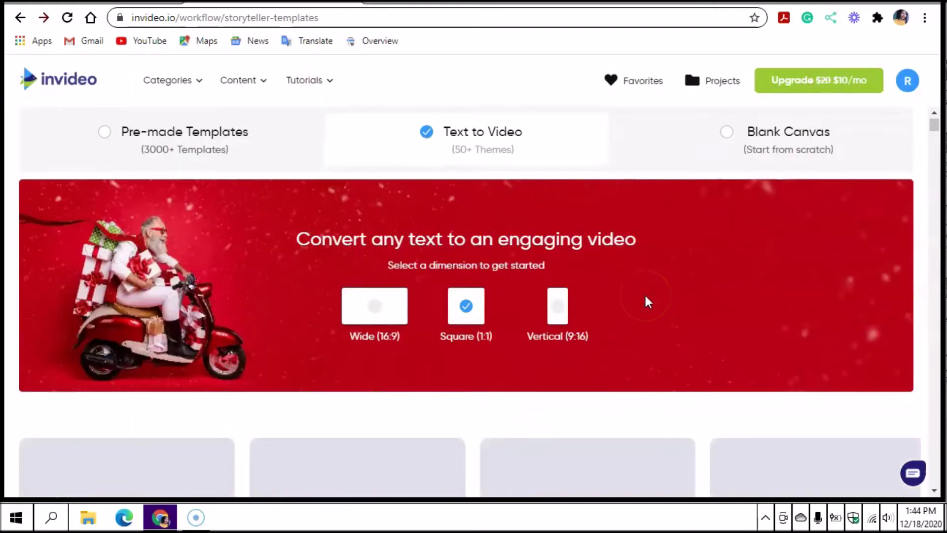
scroll(625, 295, "down", 4)
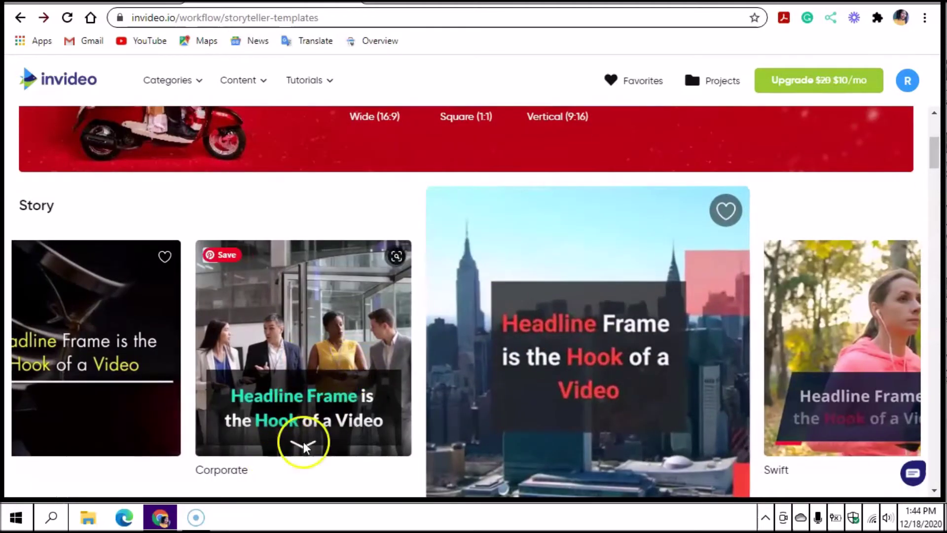
mouse_move(386, 390)
scroll(431, 380, "up", 5)
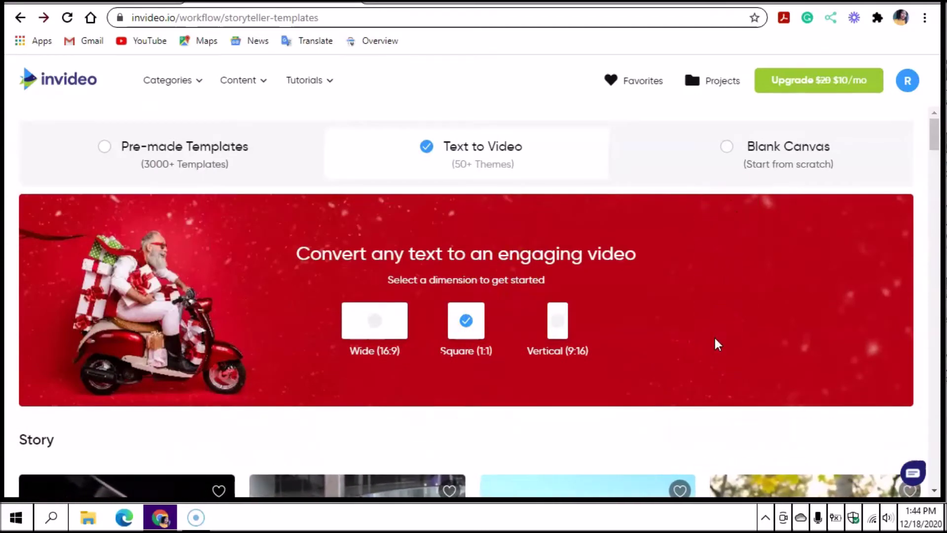
Step: Open the Corporate theme from the Story collection and use it as the square video's template
scroll(718, 288, "down", 3)
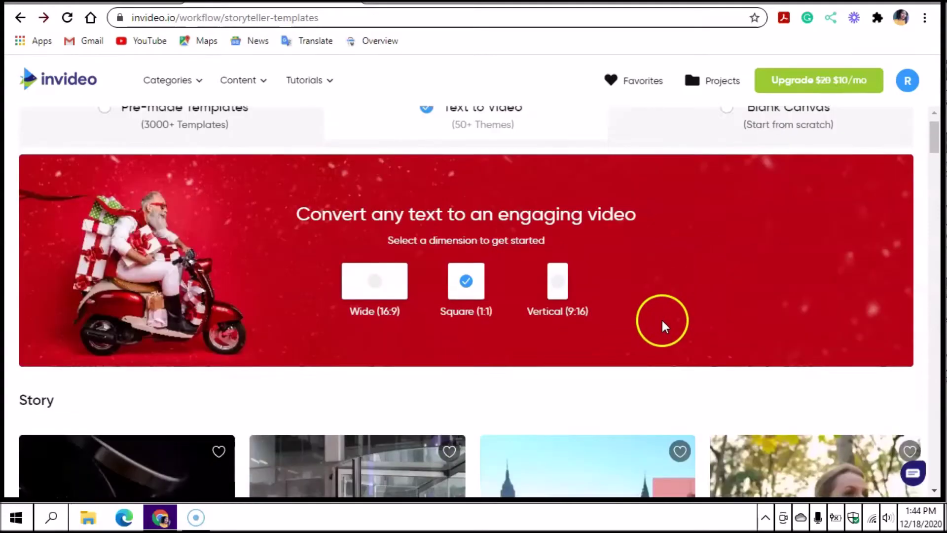
scroll(513, 315, "down", 3)
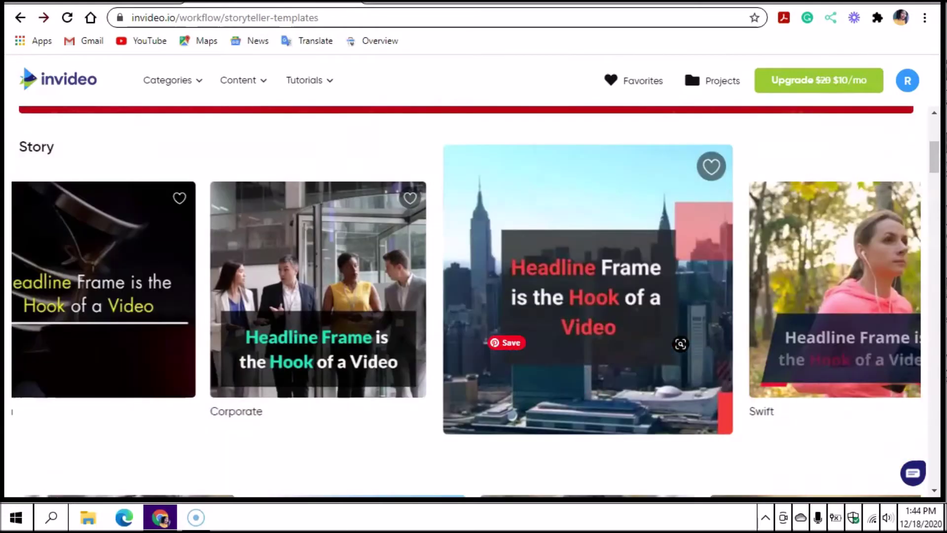
mouse_move(350, 321)
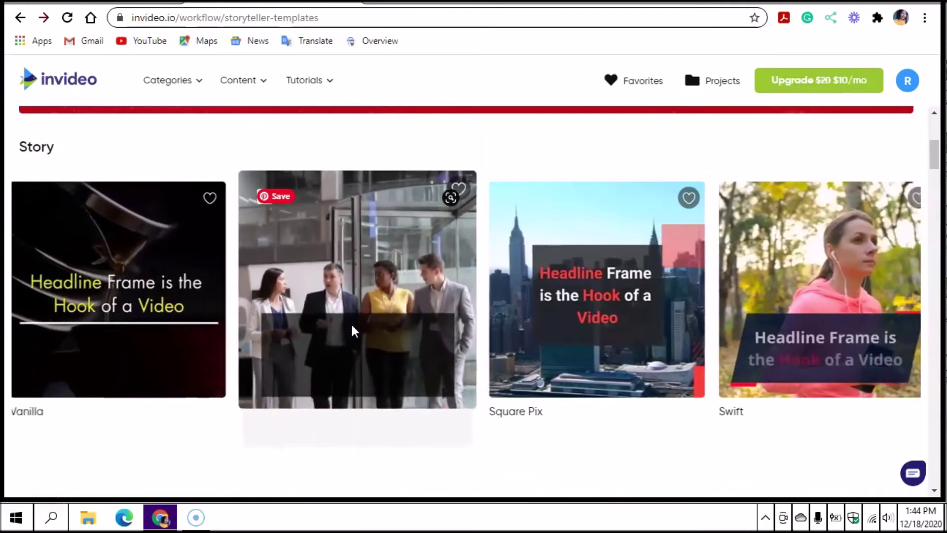
left_click(351, 323)
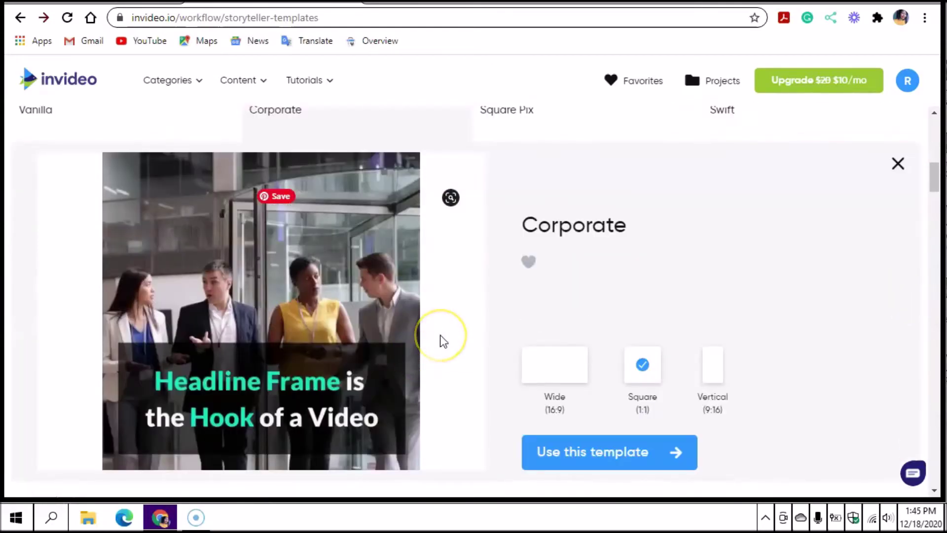
left_click(576, 465)
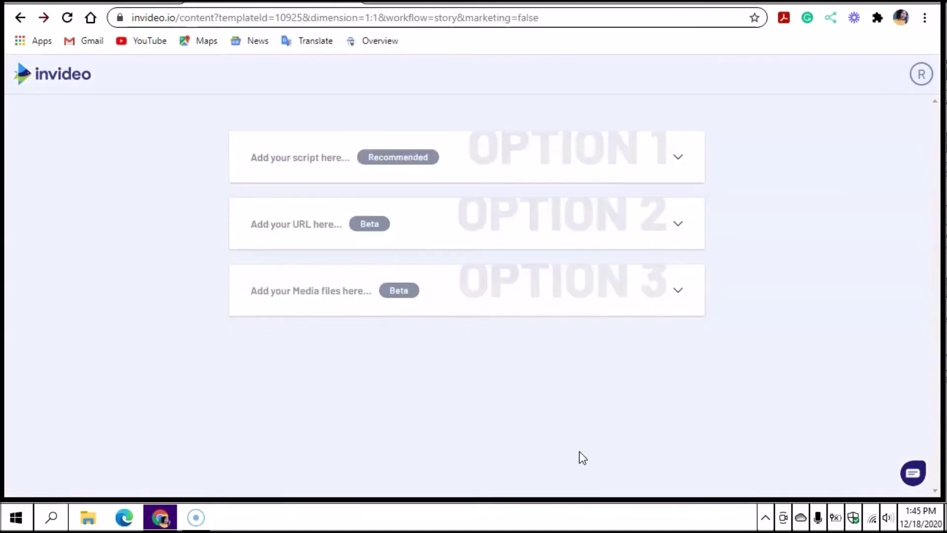
Step: Enter "How To Make Money On TikTok" as the headline of the script in Option 1
left_click(305, 206)
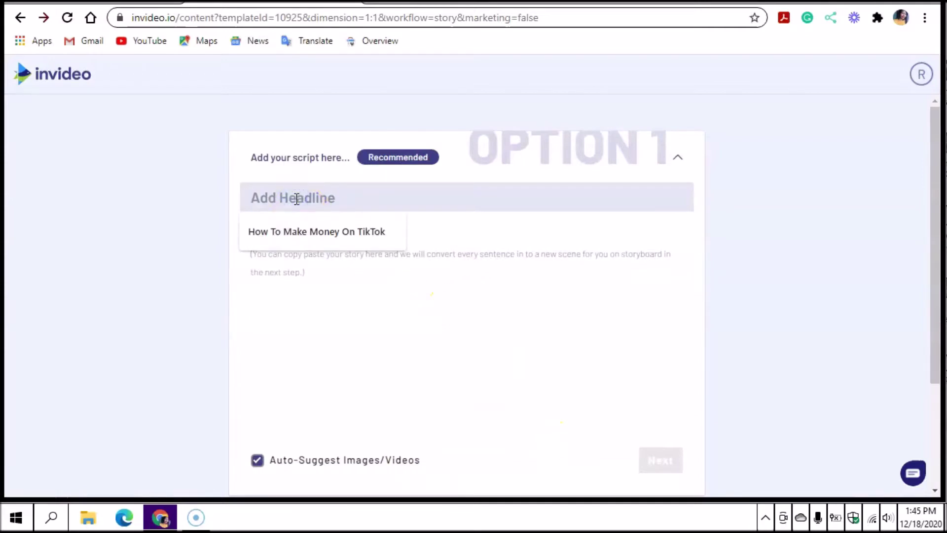
type("How To Mak")
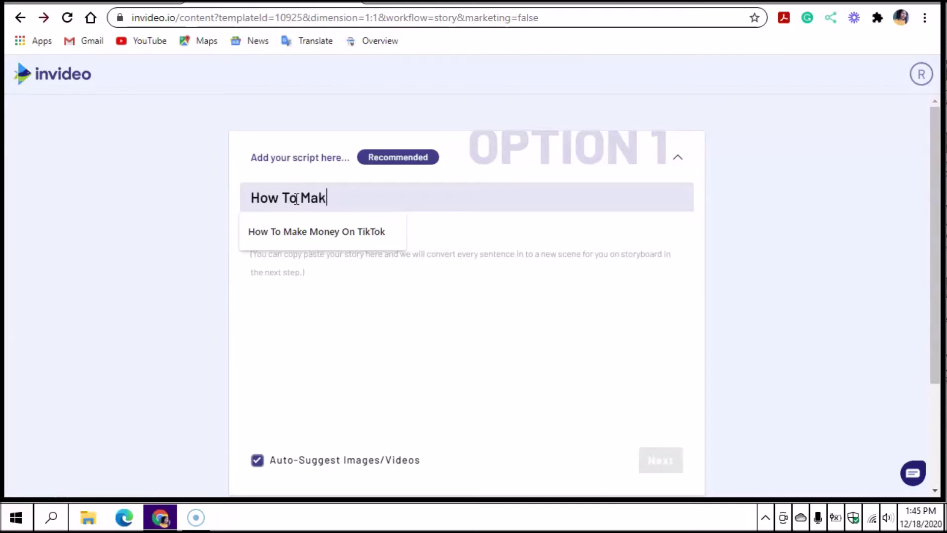
type("e Money On Ti")
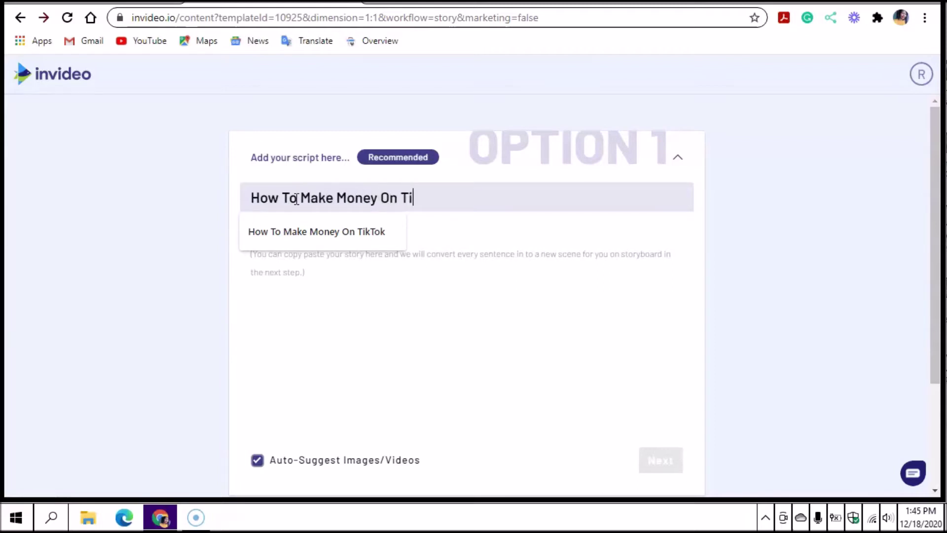
type("kTok")
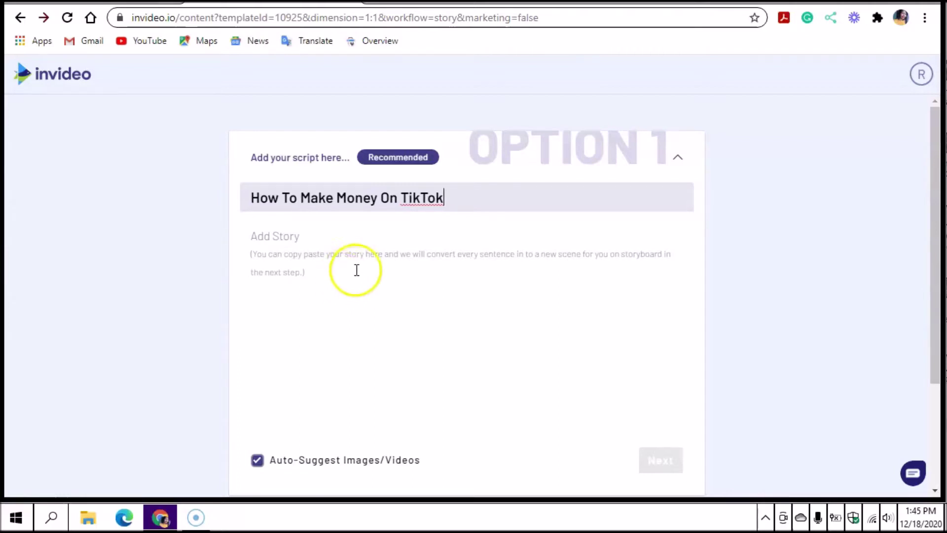
Step: Paste the copied TikTok script into the story area below the headline and check its sentences
right_click(284, 254)
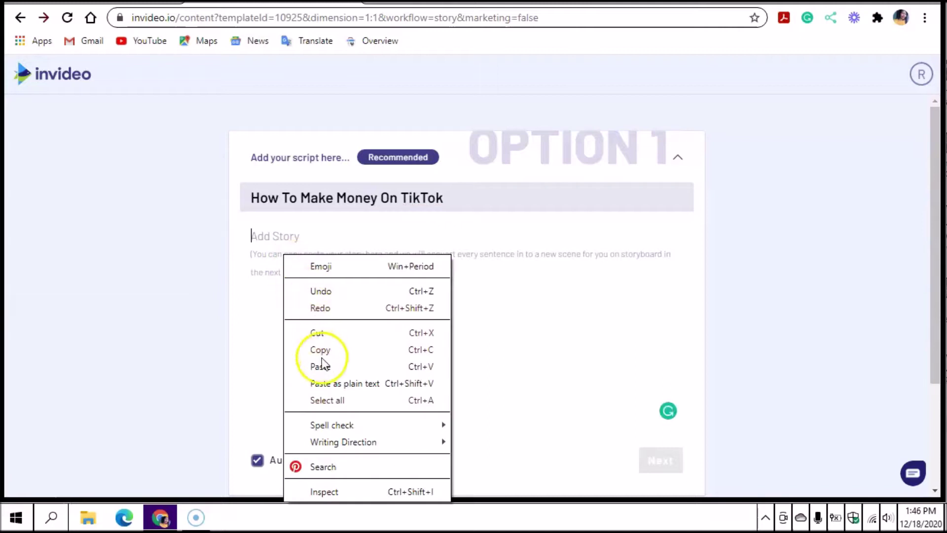
left_click(321, 367)
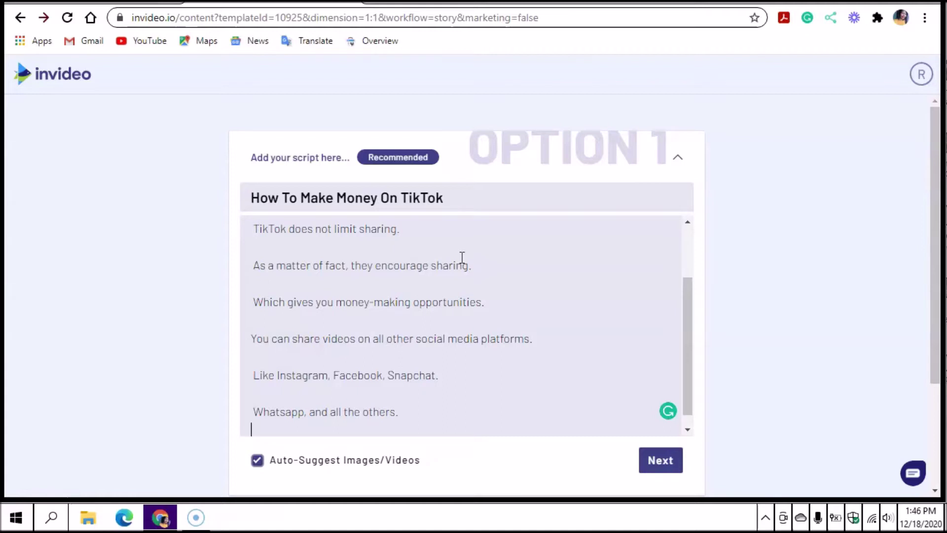
key("Return")
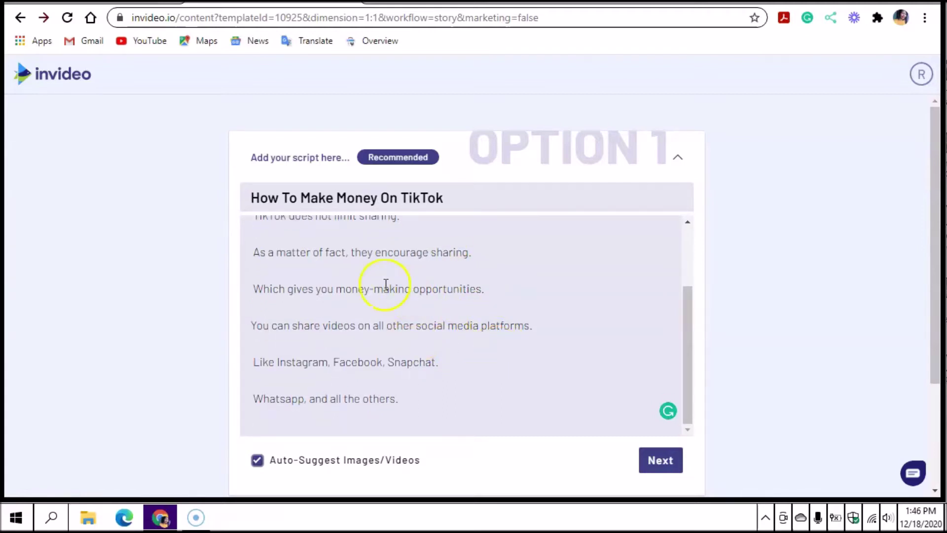
scroll(355, 294, "up", 3)
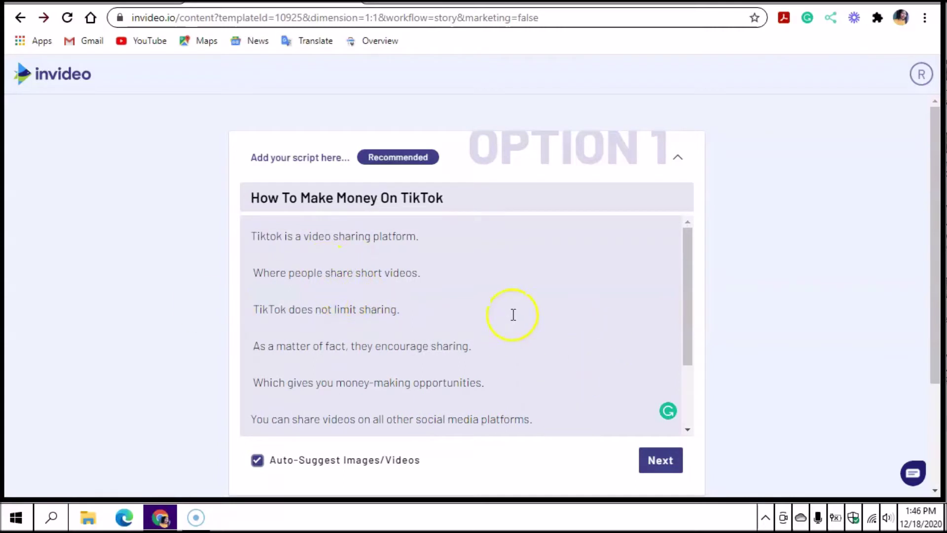
scroll(513, 314, "down", 3)
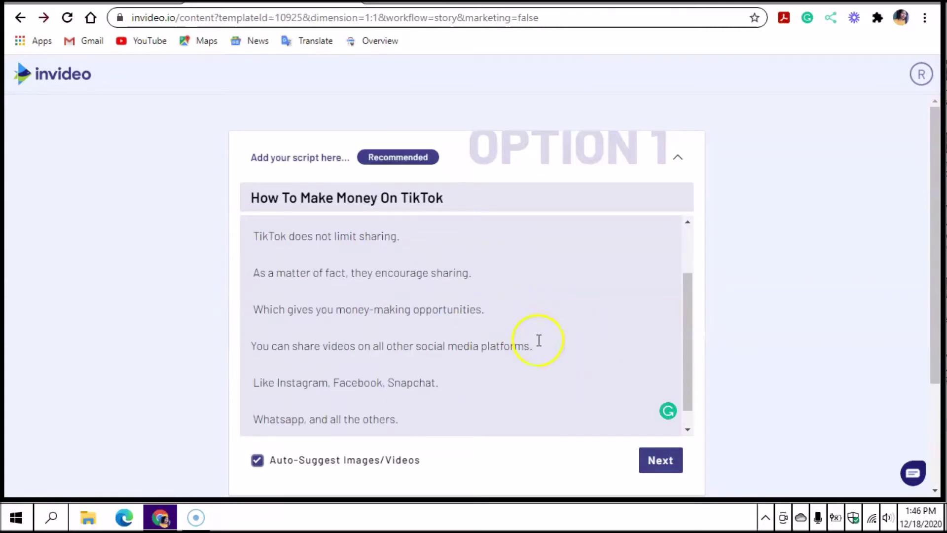
scroll(538, 340, "down", 1)
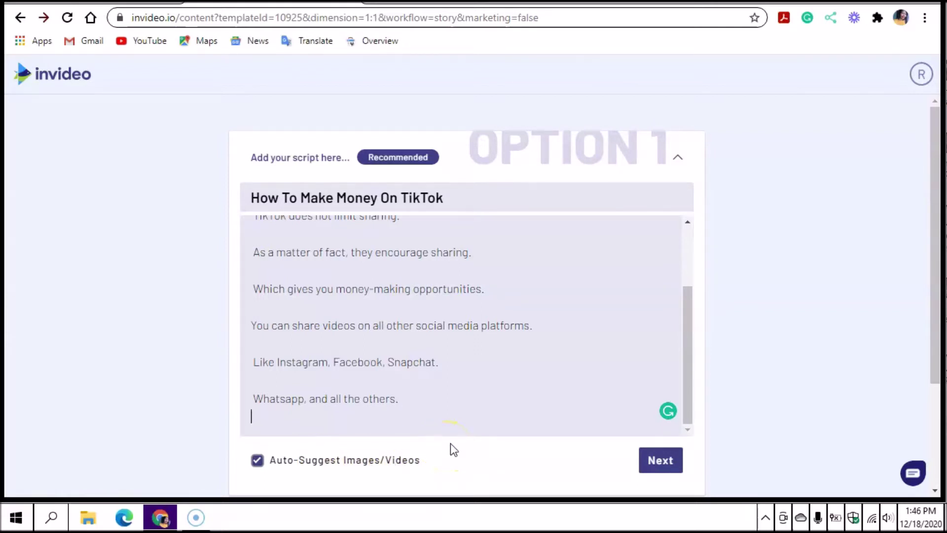
Step: Turn off Auto-Suggest Images/Videos and continue to the storyboard
left_click(258, 463)
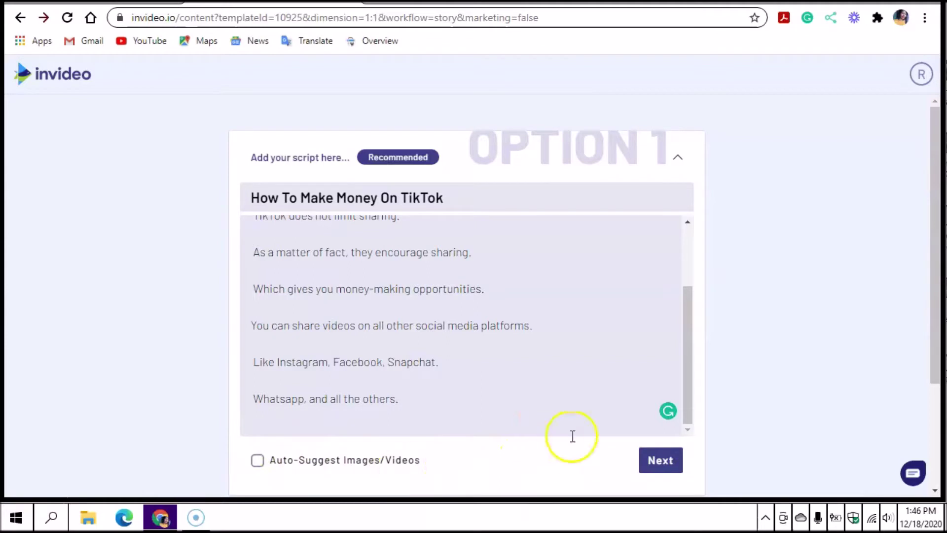
left_click(662, 461)
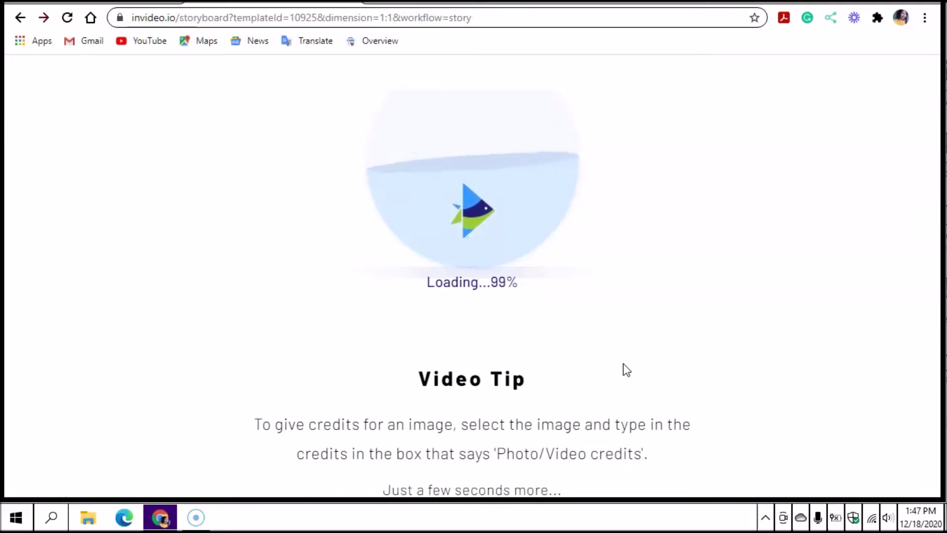
left_click(622, 347)
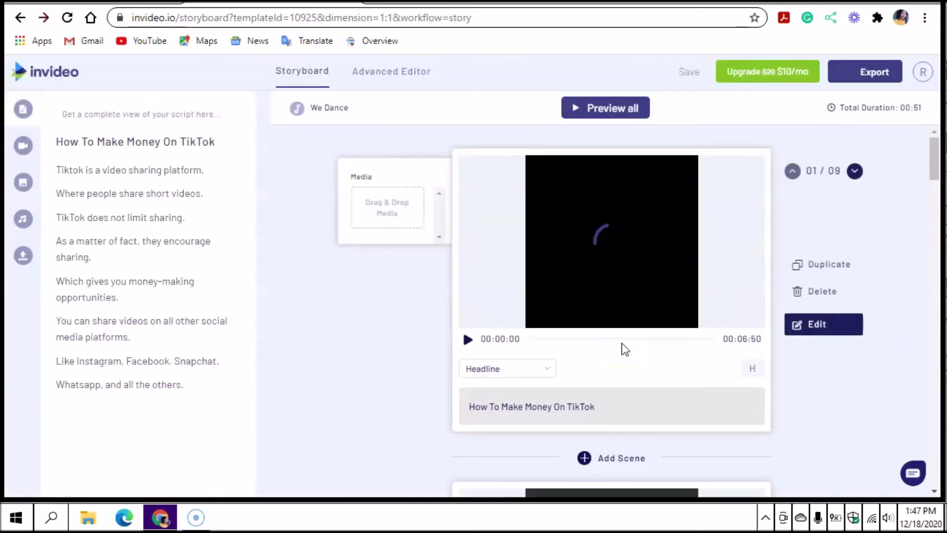
left_click(638, 379)
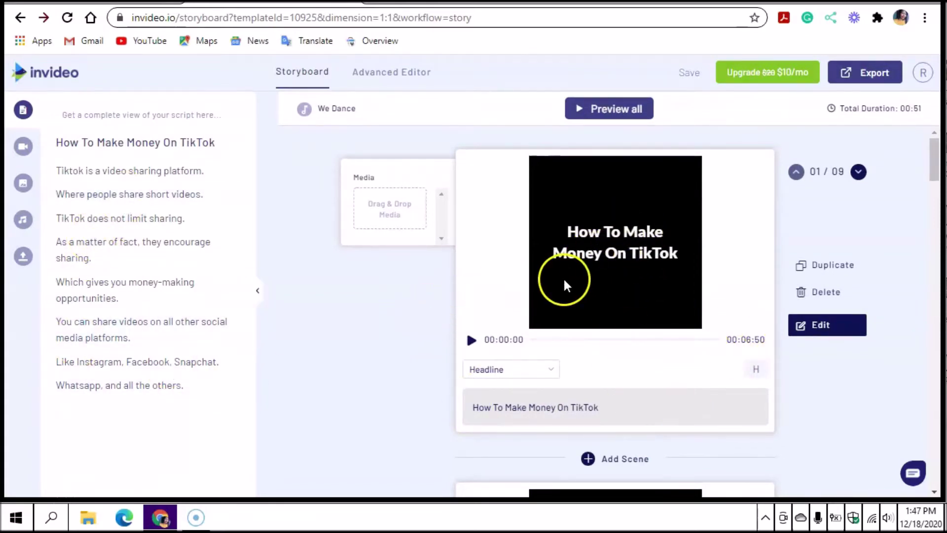
Step: Search the stock image library for "Money"
left_click(23, 184)
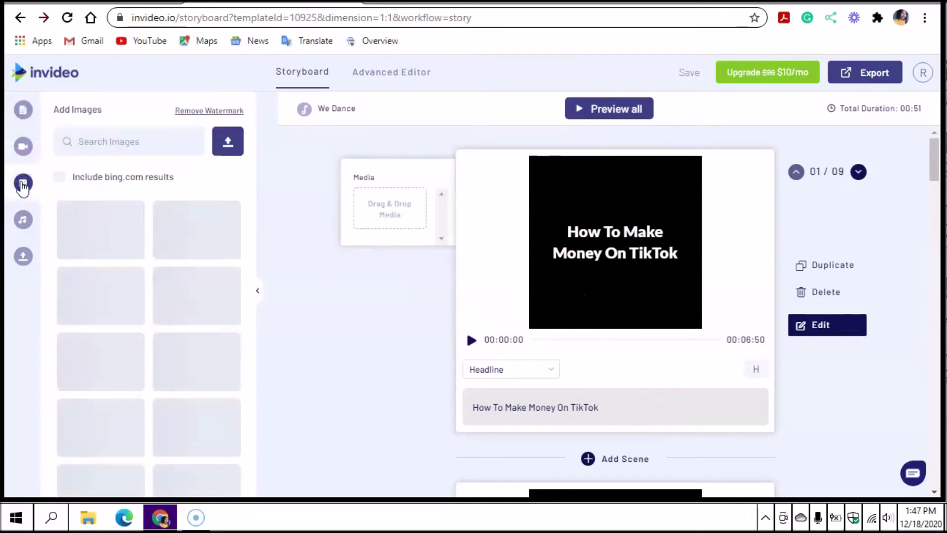
left_click(153, 143)
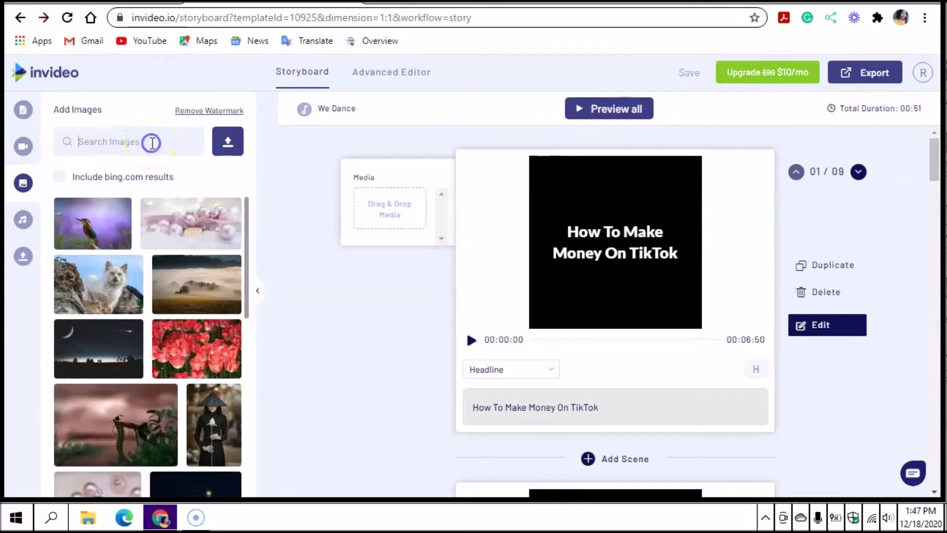
type("Mon")
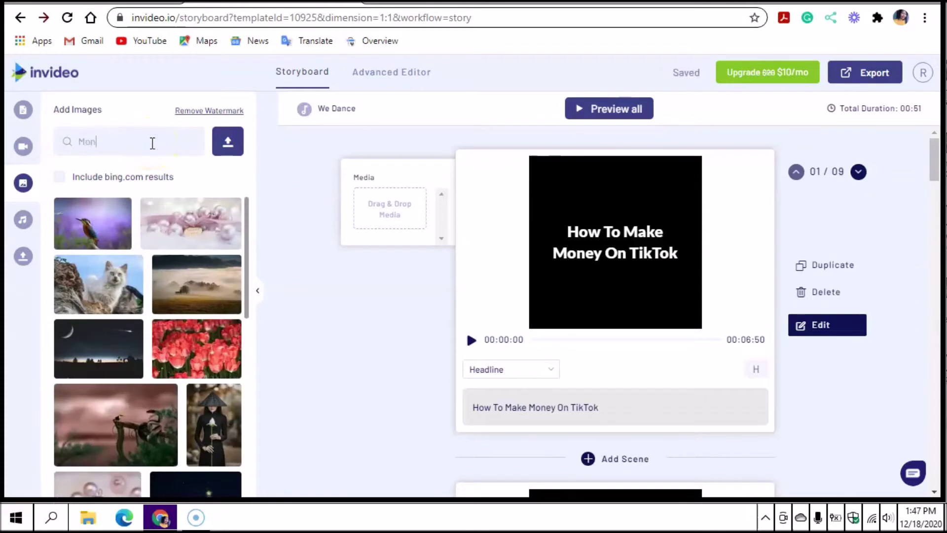
type("ey")
key("Return")
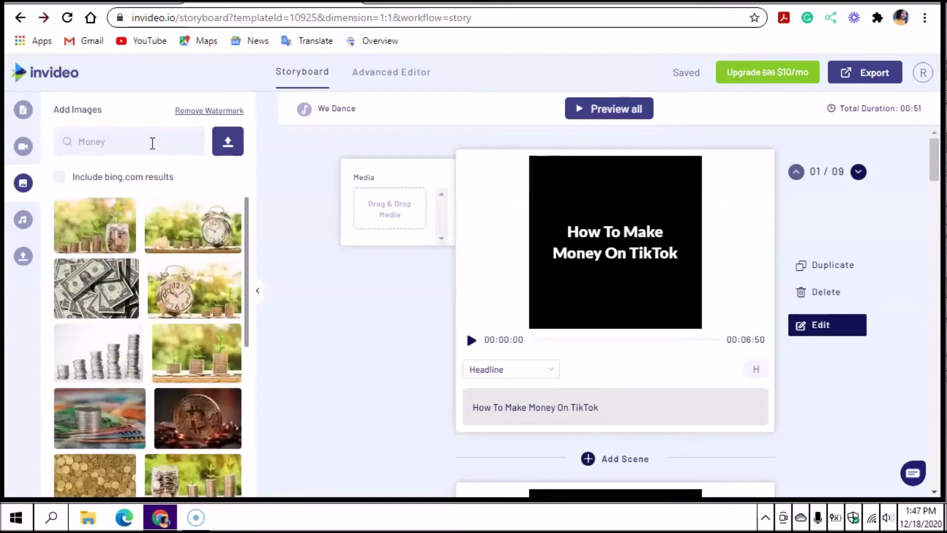
Step: Look through the money image results for a picture that suits the headline scene
left_click(128, 272)
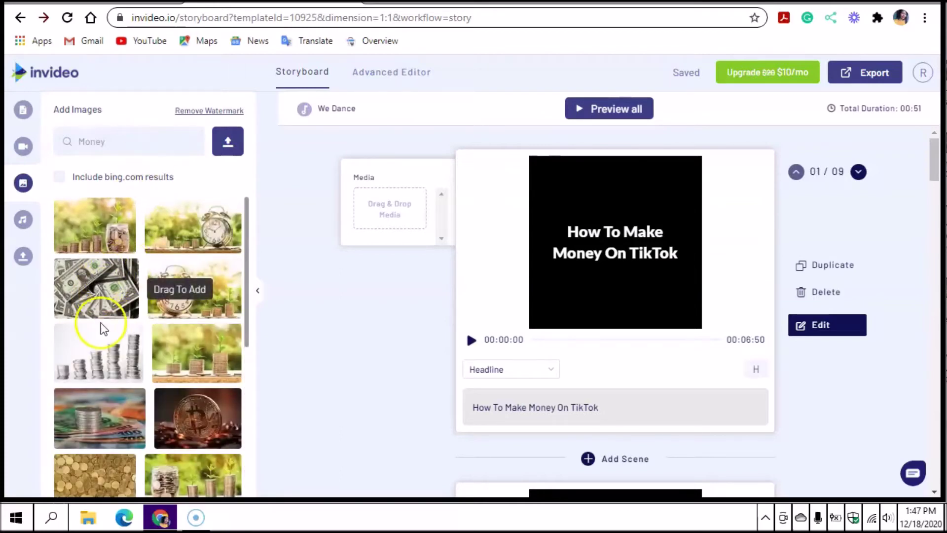
scroll(103, 321, "down", 3)
scroll(98, 360, "down", 5)
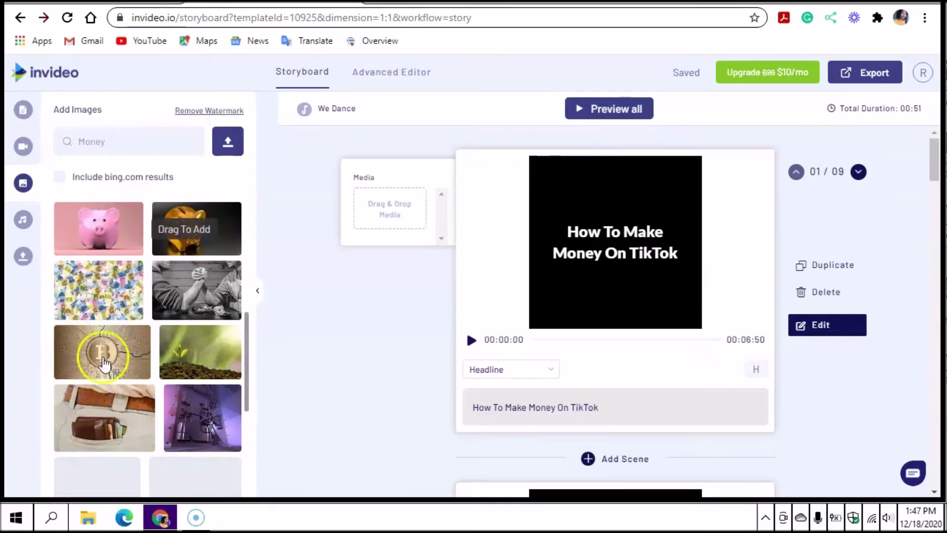
scroll(99, 420, "down", 3)
scroll(102, 445, "down", 3)
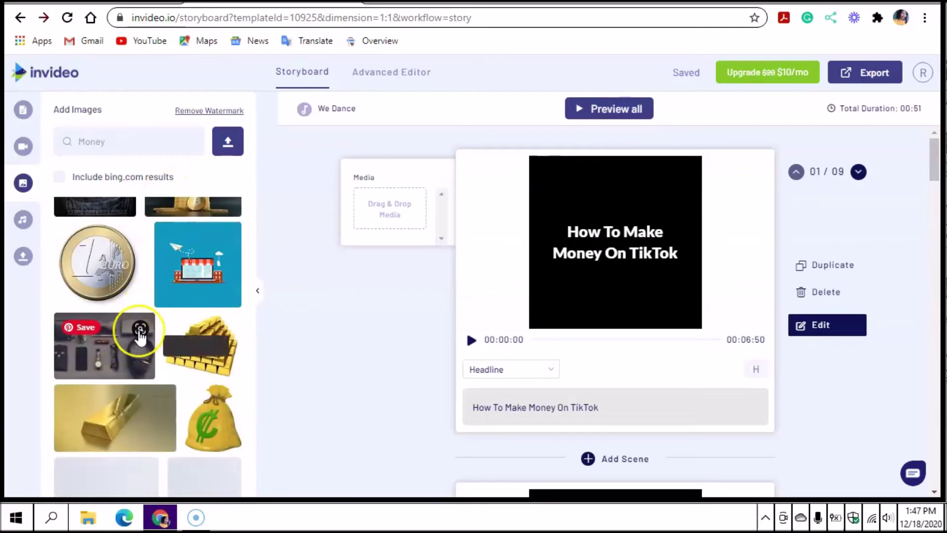
scroll(152, 312, "down", 5)
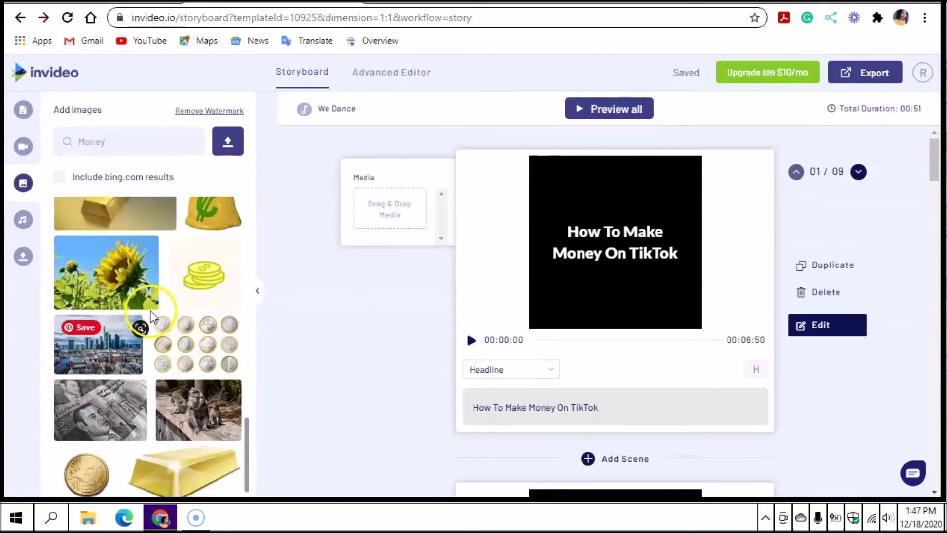
scroll(158, 345, "up", 4)
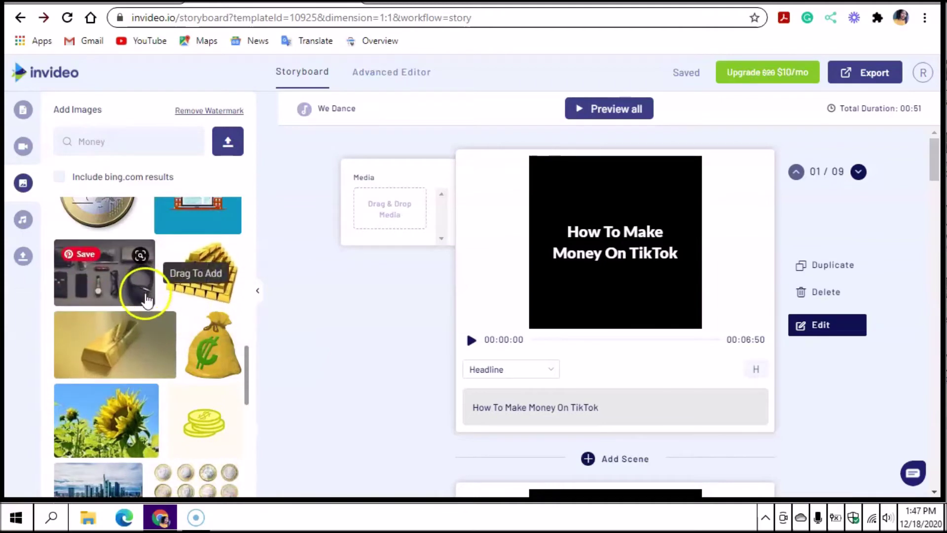
scroll(143, 297, "down", 4)
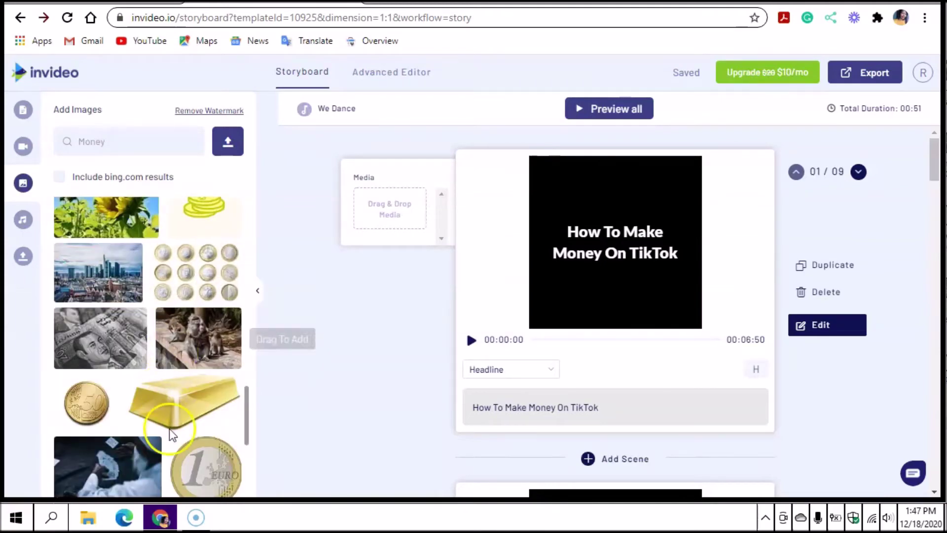
scroll(165, 395, "down", 1)
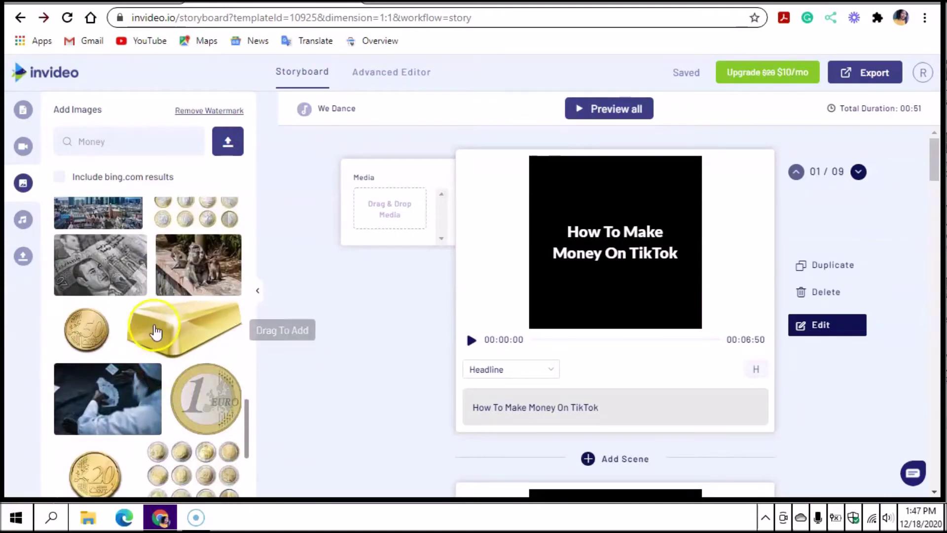
scroll(156, 332, "up", 7)
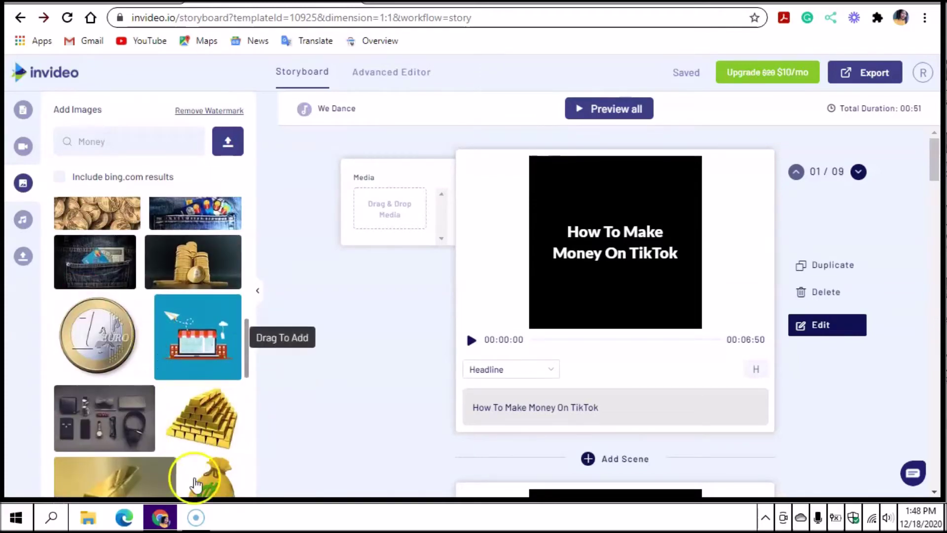
Step: Add the money bag image from the money results to the media of the headline scene
scroll(202, 395, "down", 2)
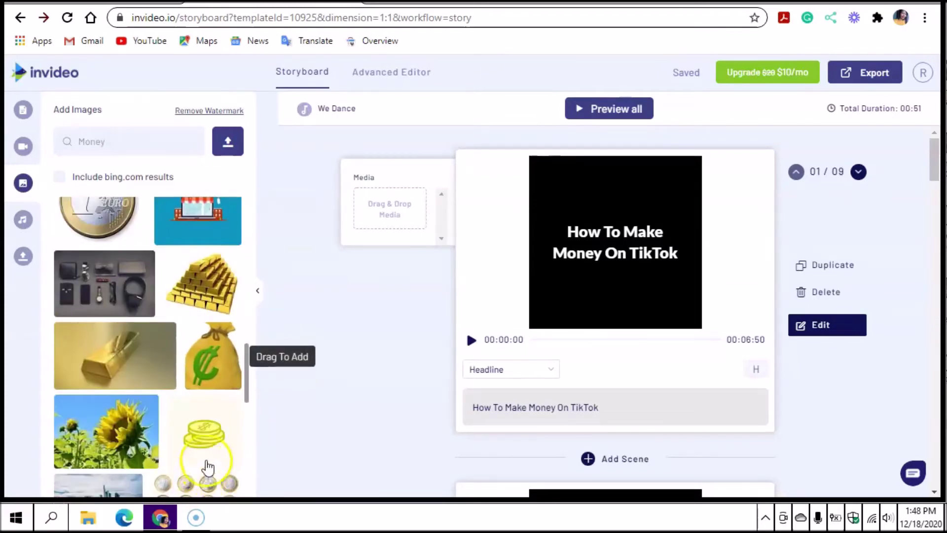
left_click(207, 356)
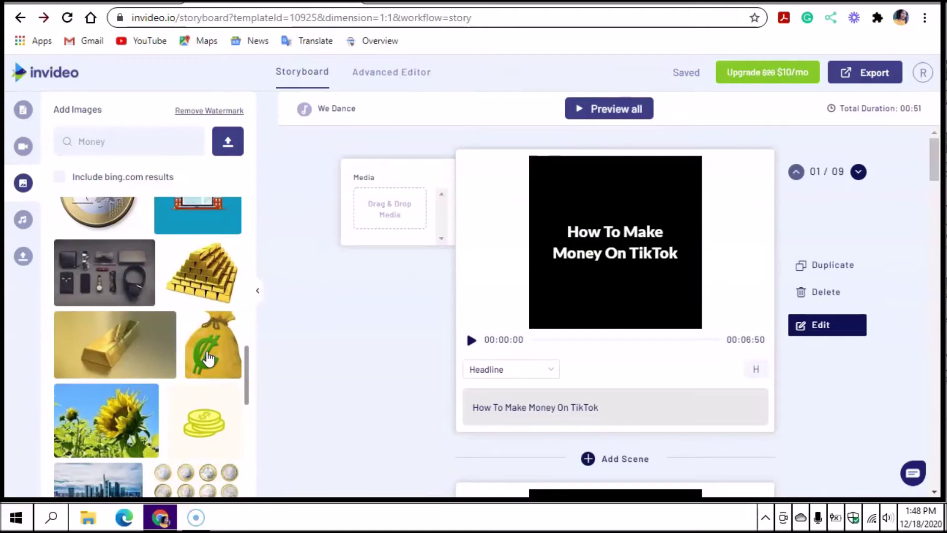
left_click_drag(207, 356, 383, 202)
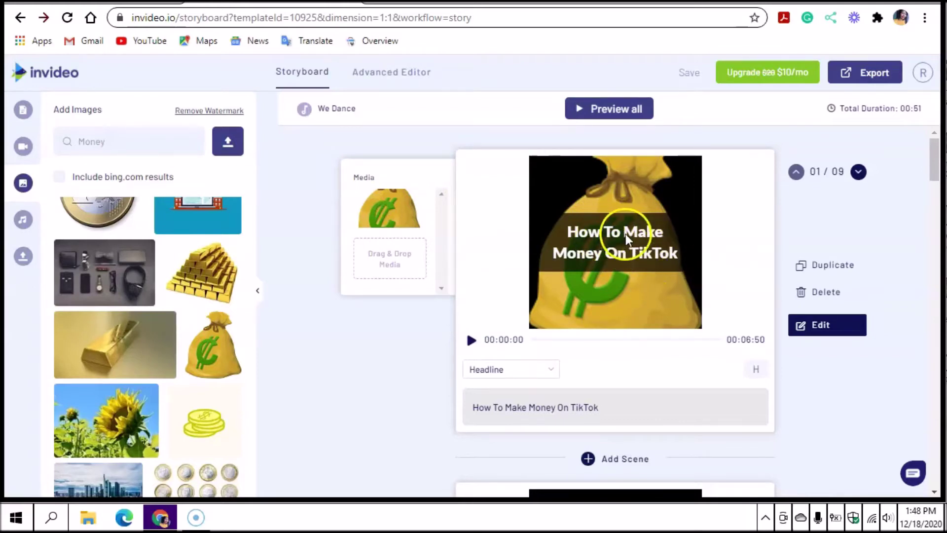
Step: Highlight the whole headline text "How To Make Money On TikTok" in the first scene
scroll(606, 341, "down", 5)
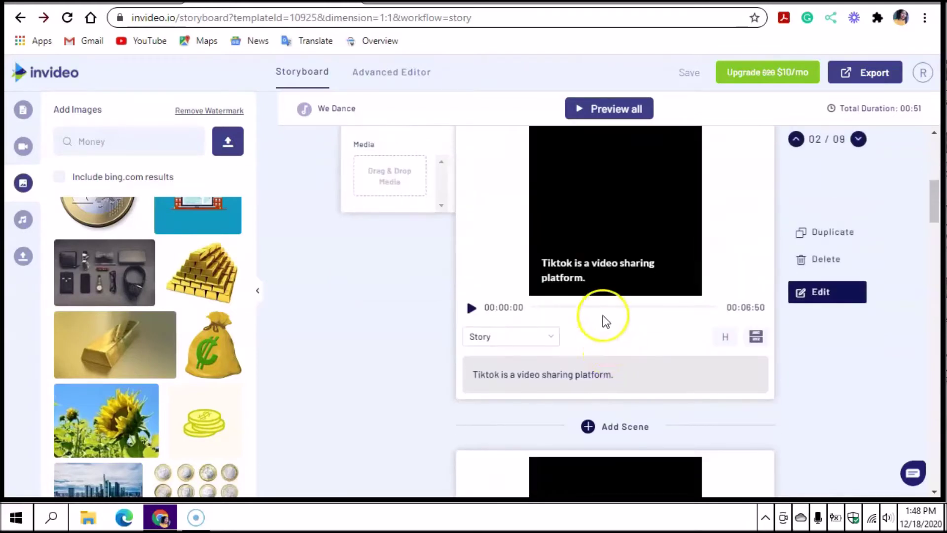
scroll(602, 310, "down", 8)
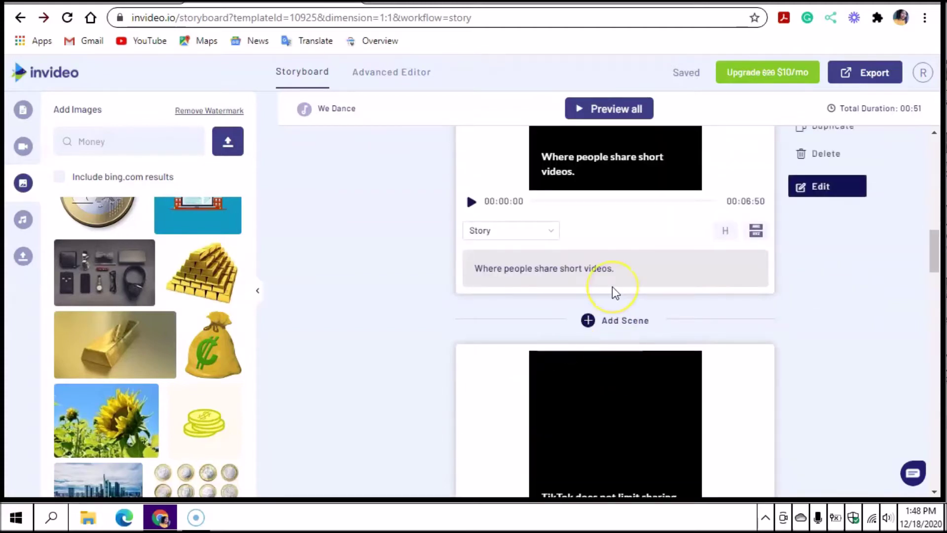
scroll(613, 294, "up", 10)
scroll(611, 286, "up", 2)
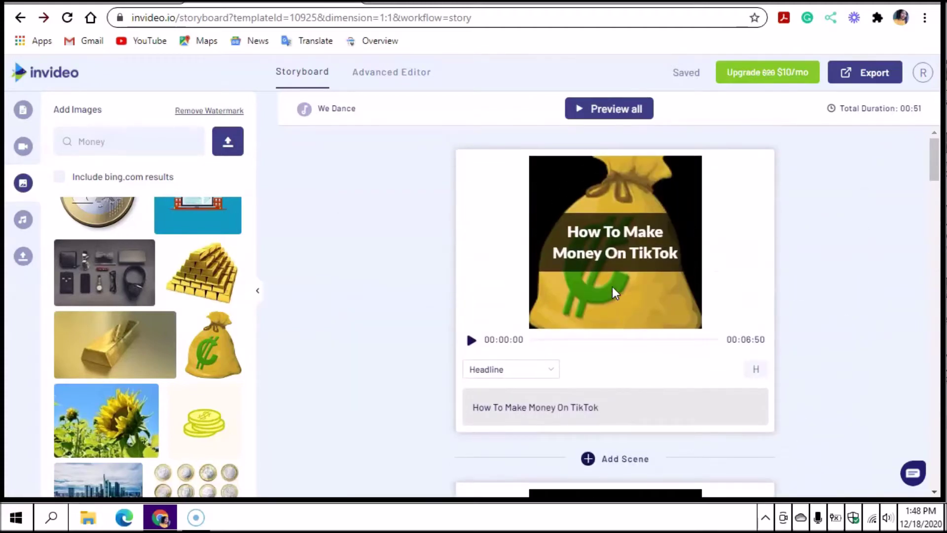
scroll(602, 259, "down", 5)
scroll(602, 258, "up", 4)
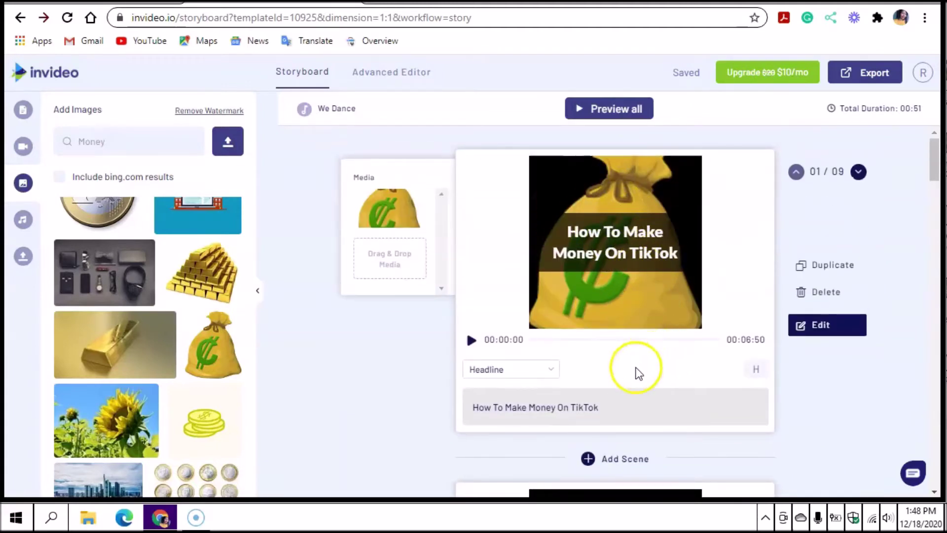
scroll(642, 353, "down", 2)
left_click(597, 335)
left_click_drag(560, 335, 495, 336)
left_click(433, 315)
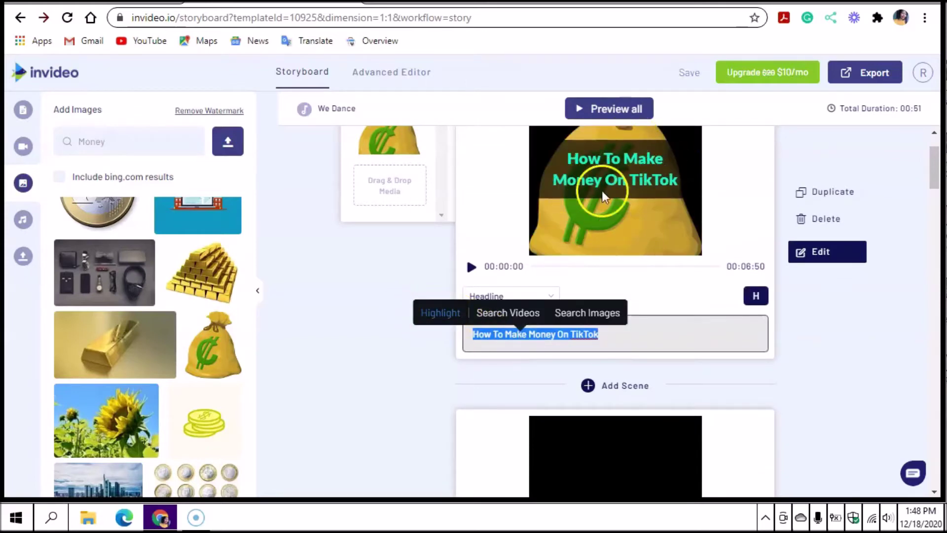
left_click(847, 365)
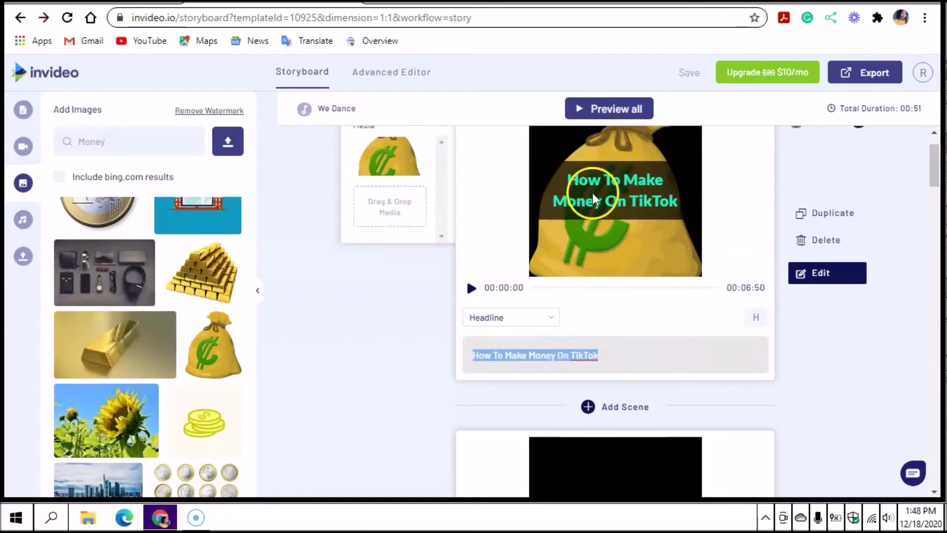
Step: Review the sentences and empty media areas of the remaining storyboard scenes, from the second scene onward
scroll(603, 302, "down", 7)
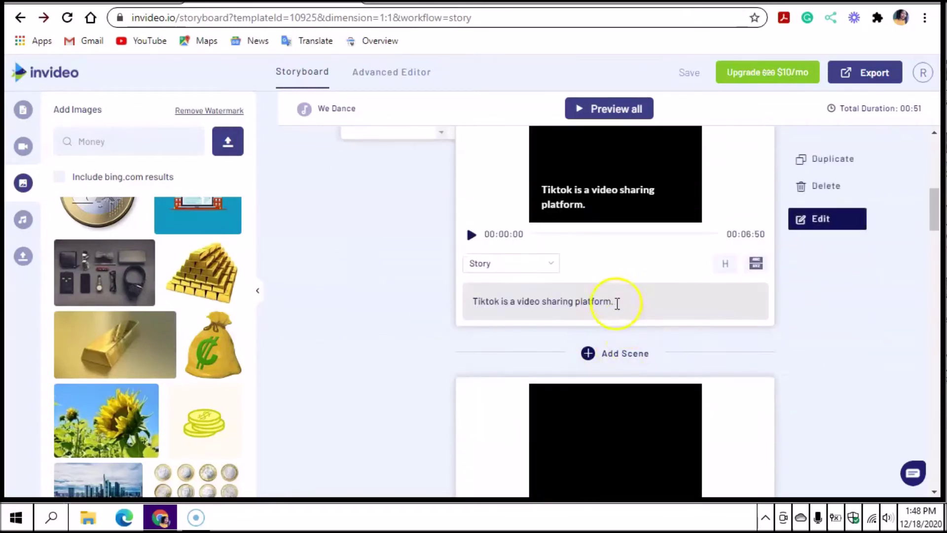
scroll(607, 346, "up", 4)
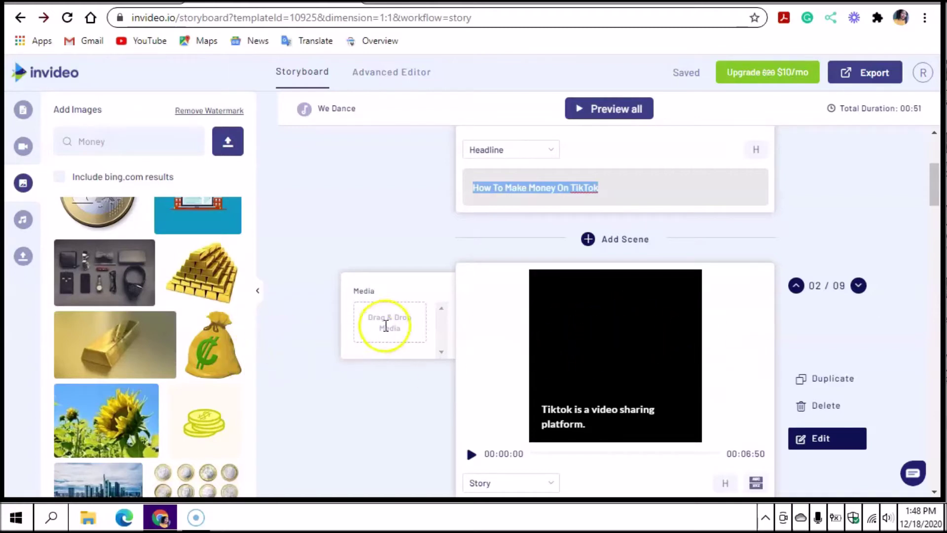
scroll(591, 364, "down", 15)
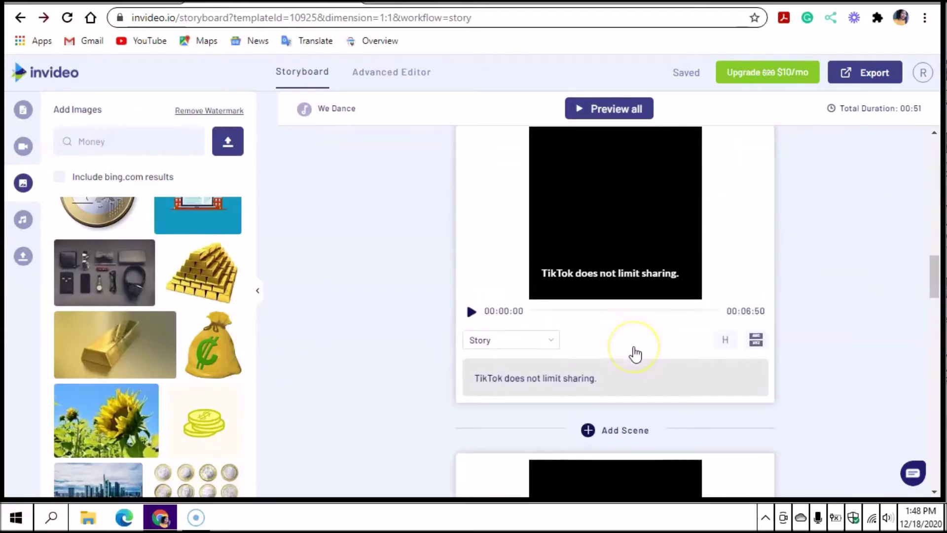
scroll(635, 355, "down", 15)
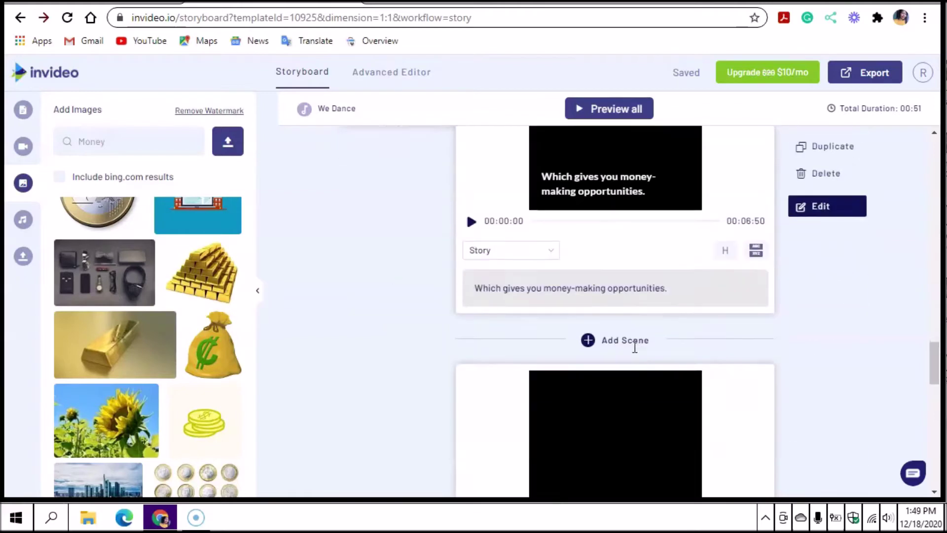
scroll(632, 345, "up", 20)
left_click(619, 373)
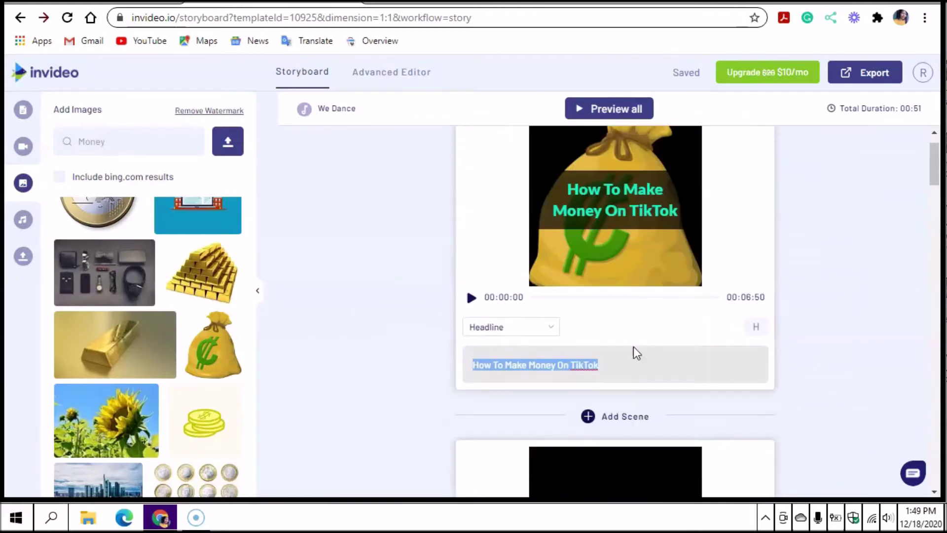
scroll(636, 370, "down", 4)
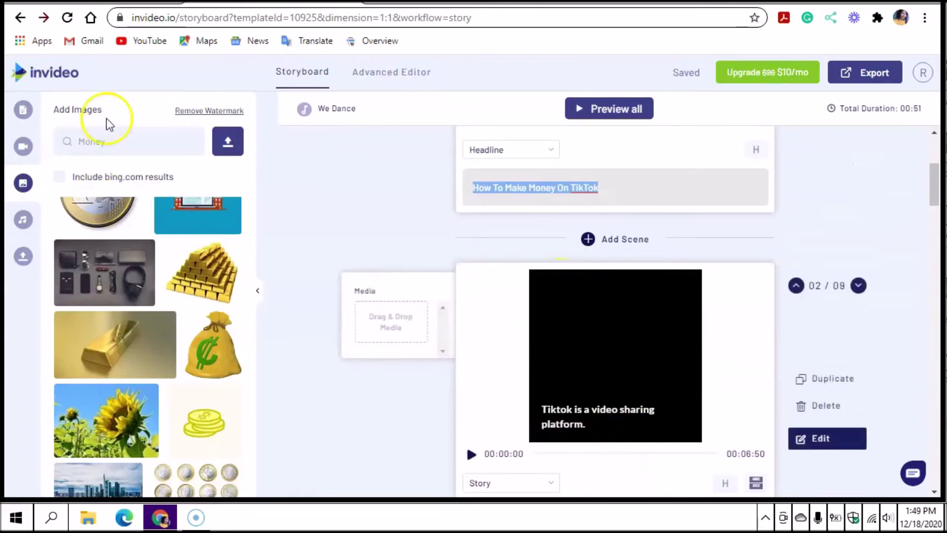
left_click_drag(191, 195, 588, 333)
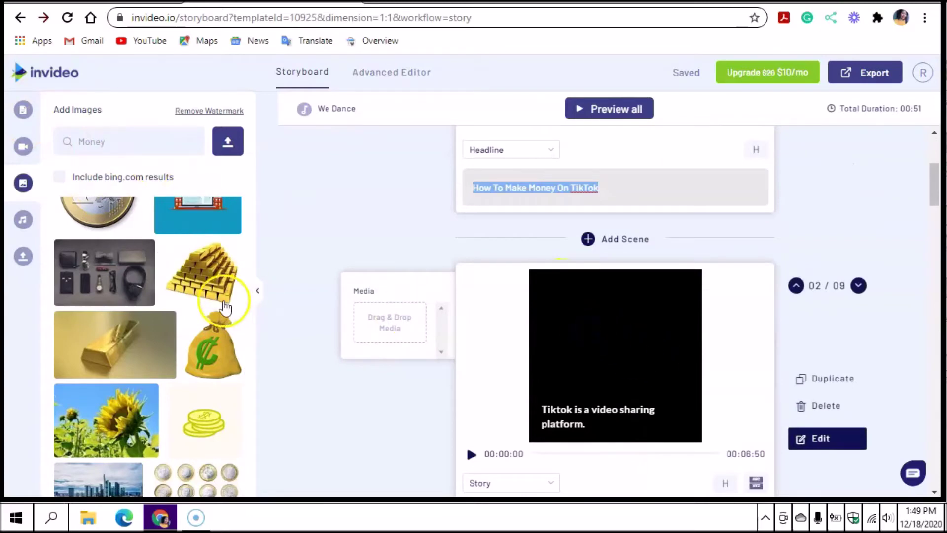
Step: Search the stock video library for "money" and look over the resulting clips
left_click(43, 151)
left_click(137, 144)
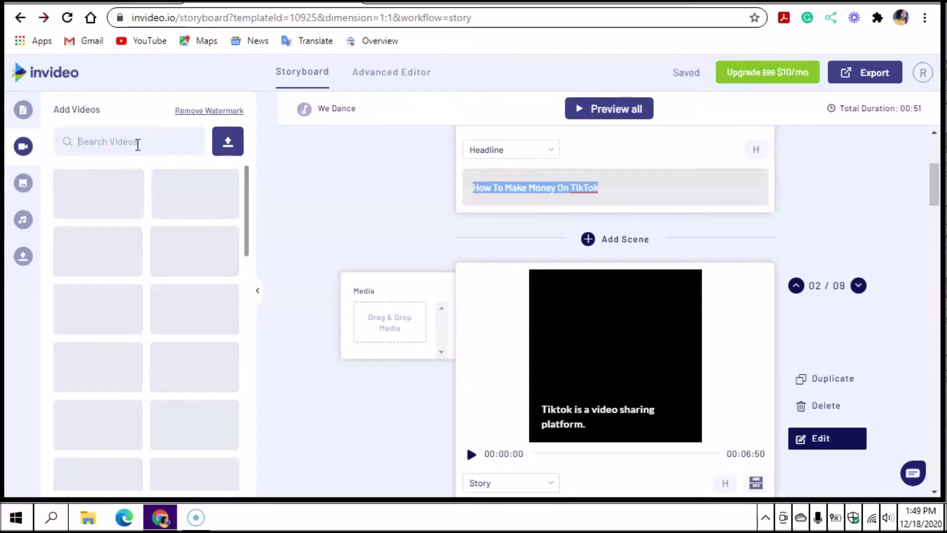
type("money")
key("Return")
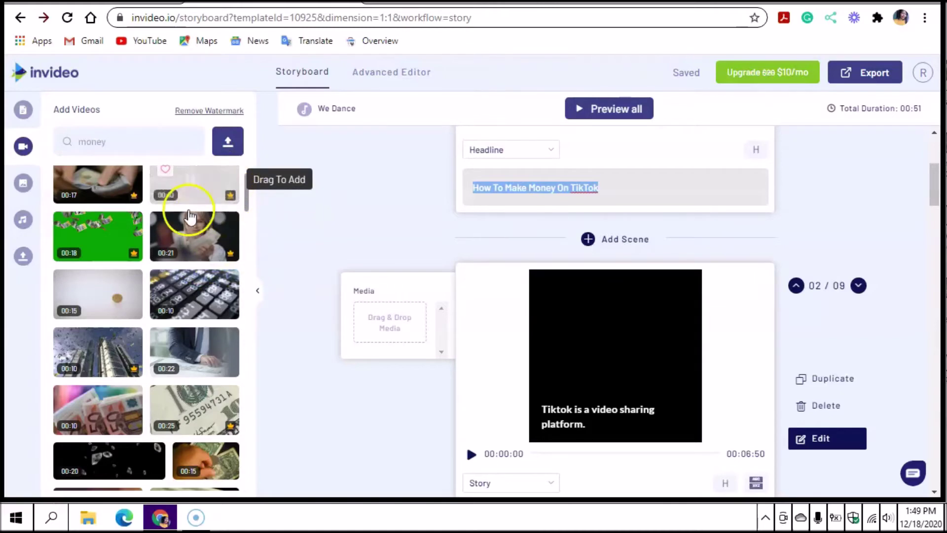
scroll(207, 225, "up", 2)
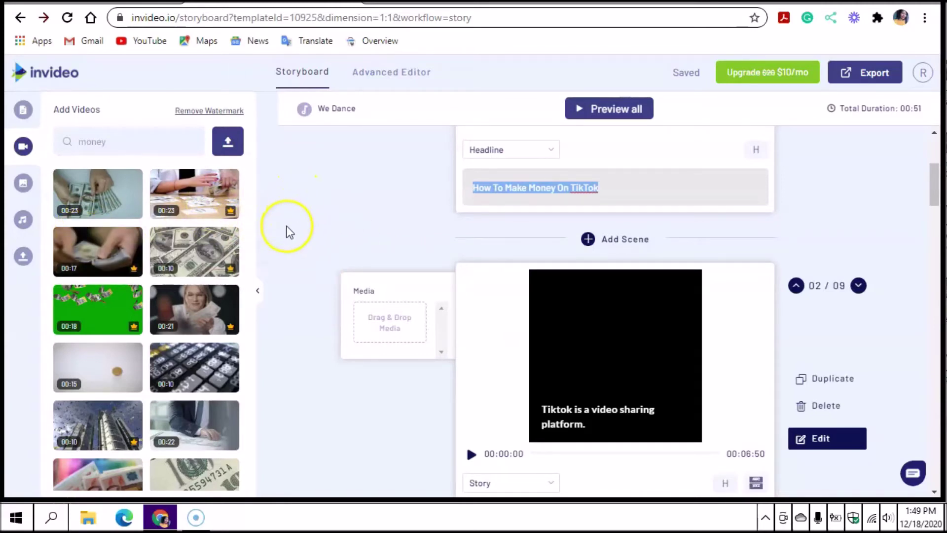
Step: Search the stock videos for "video" and bring the 9-second clip of the man holding a camera into the second scene
scroll(517, 316, "down", 3)
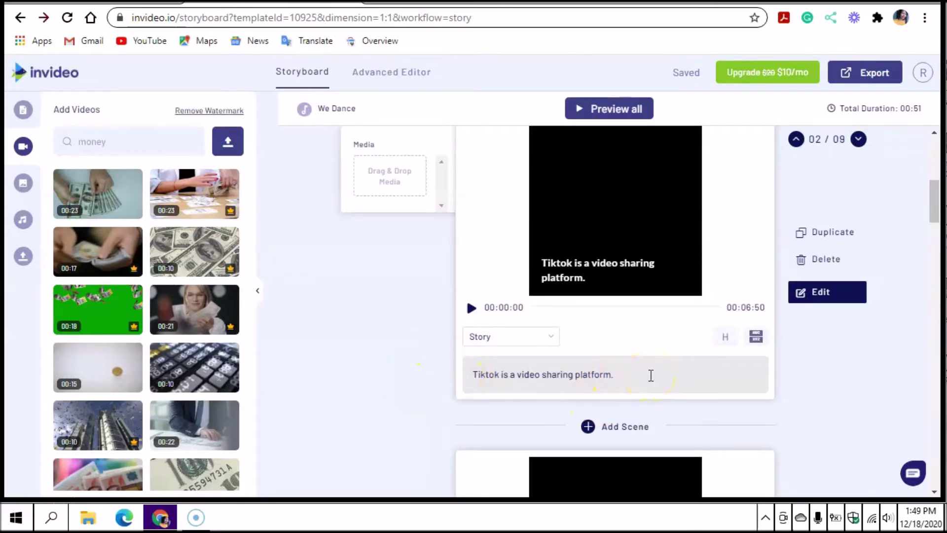
scroll(652, 375, "up", 2)
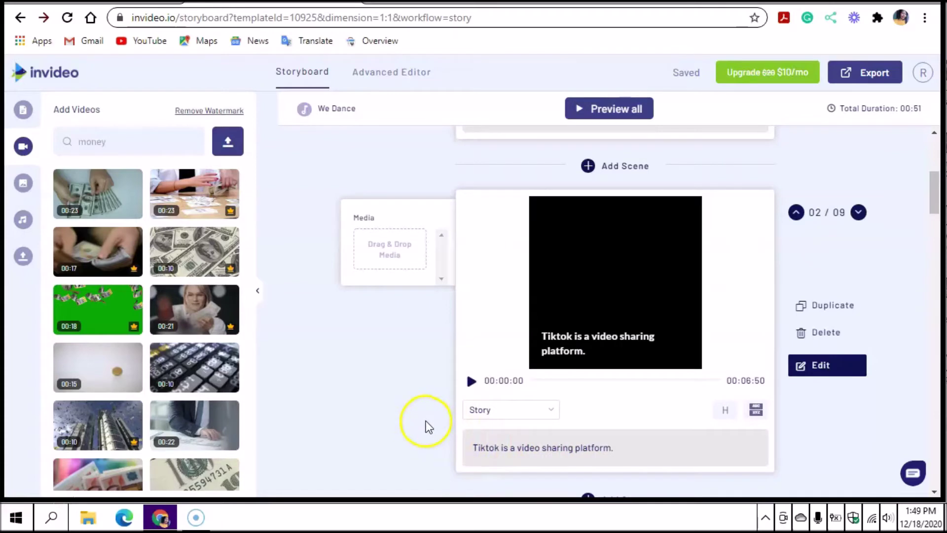
scroll(421, 419, "up", 4)
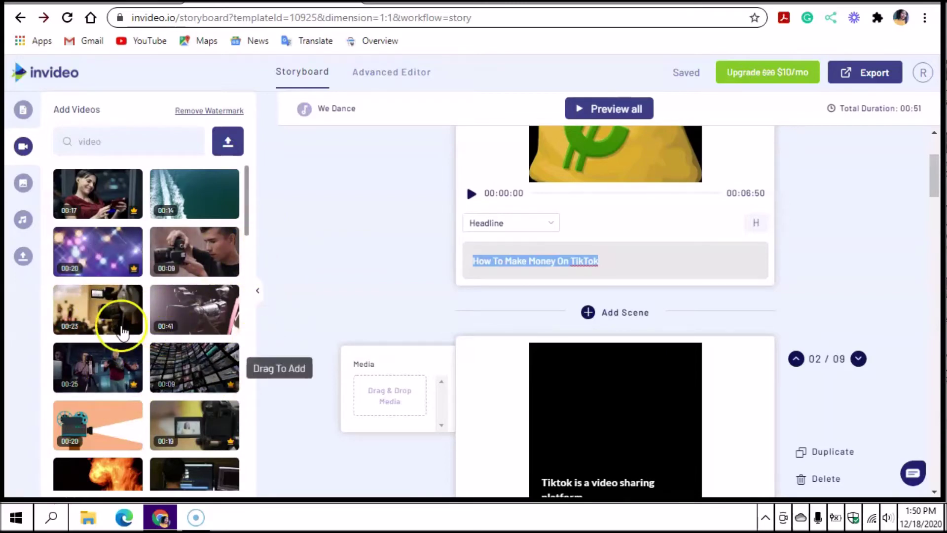
scroll(217, 195, "down", 2)
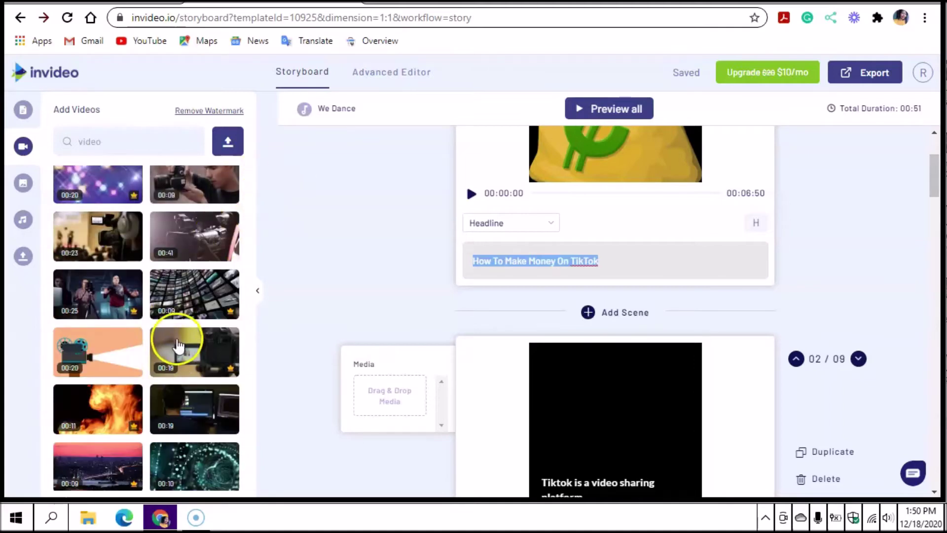
scroll(162, 355, "down", 3)
scroll(161, 307, "down", 1)
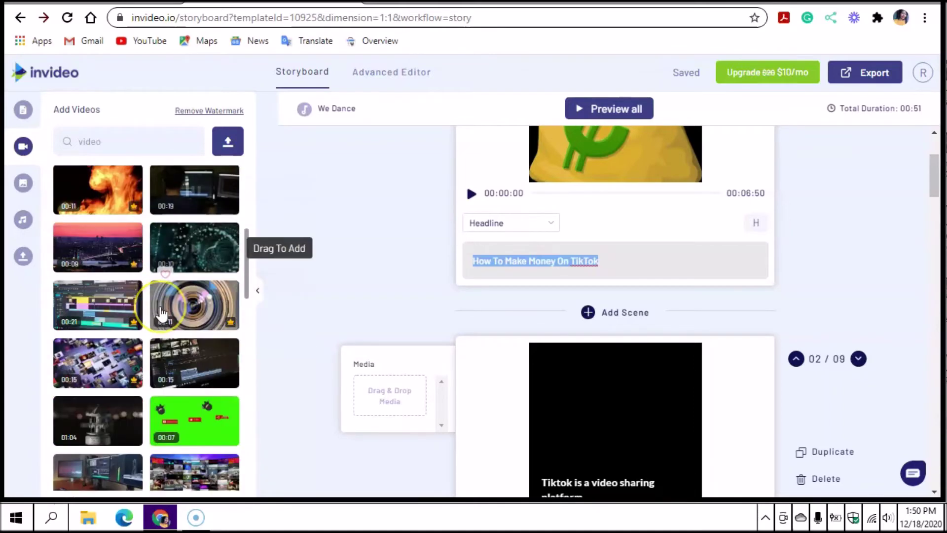
scroll(160, 307, "up", 5)
mouse_move(191, 252)
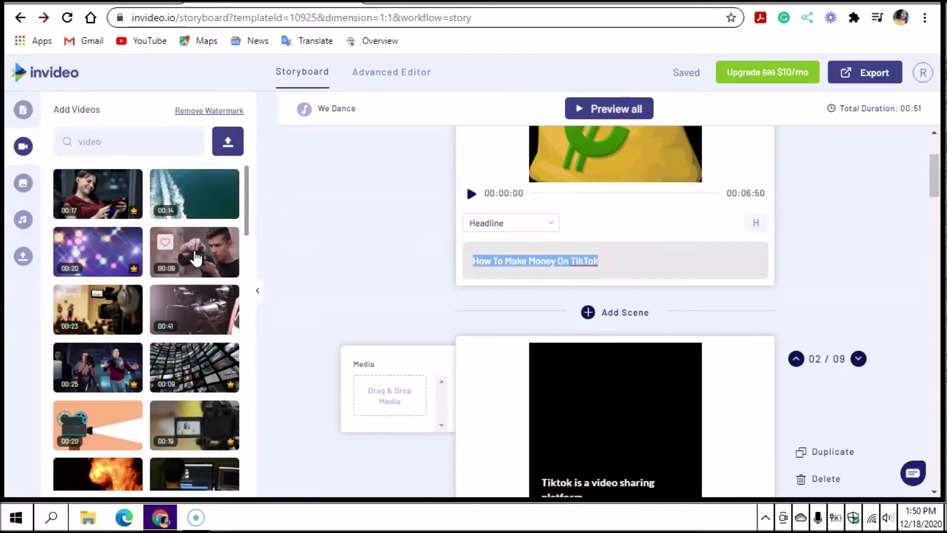
left_click_drag(197, 257, 407, 397)
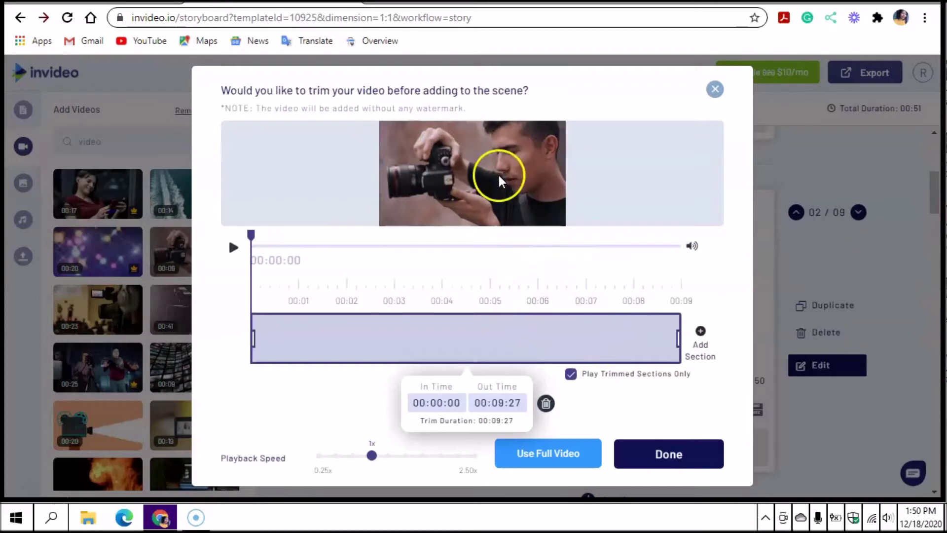
Step: Trim both ends of the camera clip to about 5 seconds and add it to the second scene
left_click_drag(252, 337, 310, 340)
left_click_drag(679, 338, 565, 329)
left_click_drag(310, 335, 332, 340)
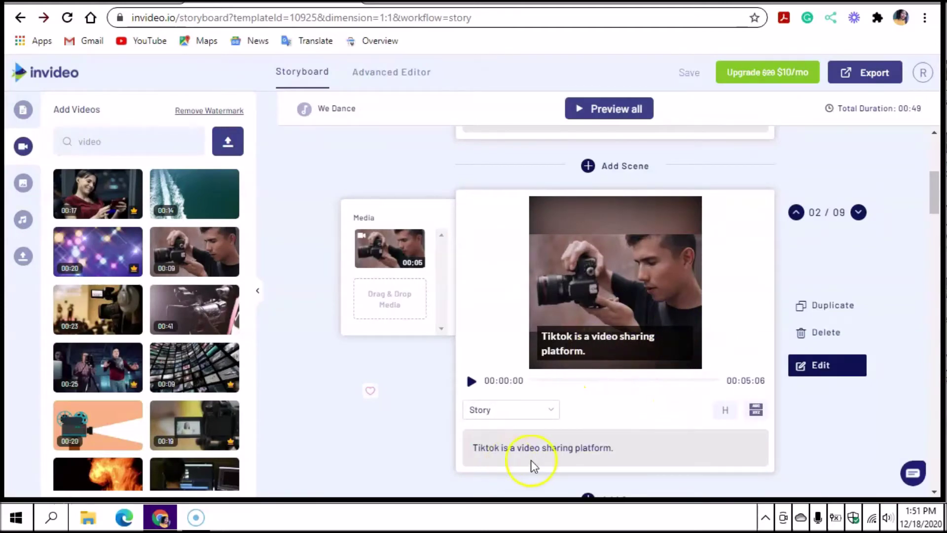
Step: Highlight the whole sentence "Tiktok is a video sharing platform." in the second scene
left_click_drag(618, 450, 458, 452)
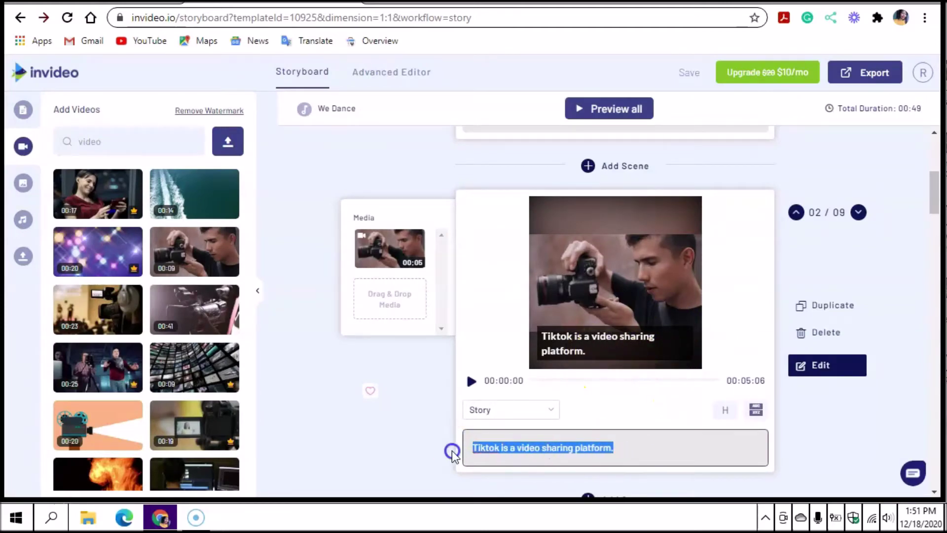
left_click(481, 447)
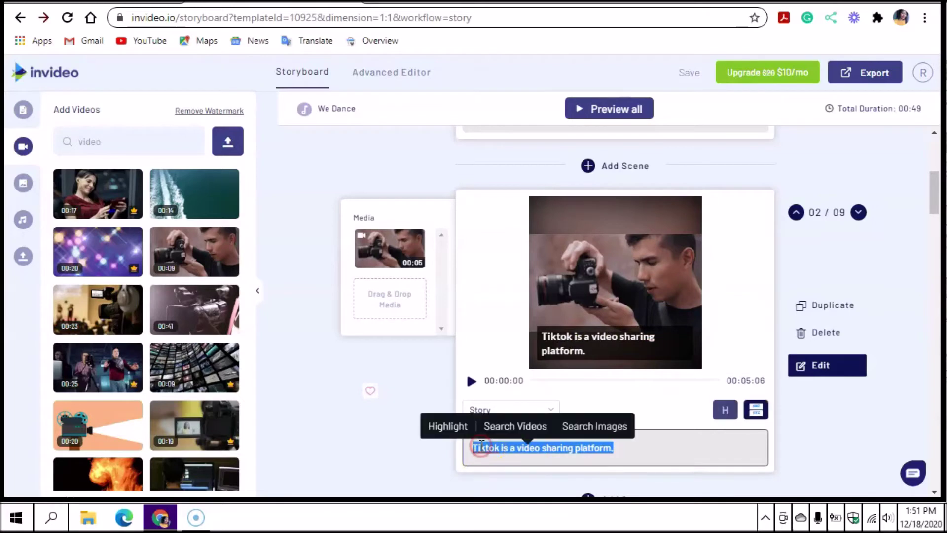
left_click(448, 428)
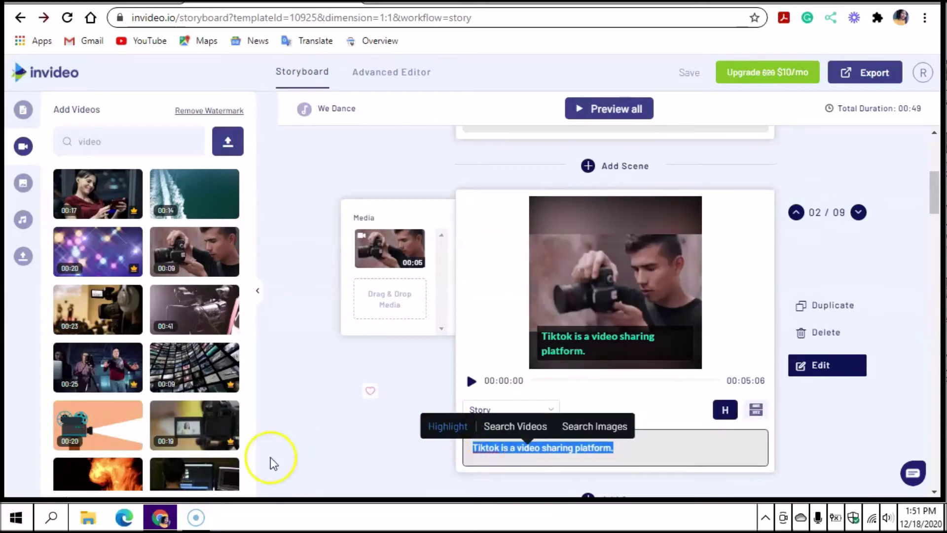
left_click(726, 451)
Step: Search the stock videos for "Tiktok" and bring the 11-second Tik Tok banner clip into the third scene's media
scroll(339, 416, "down", 3)
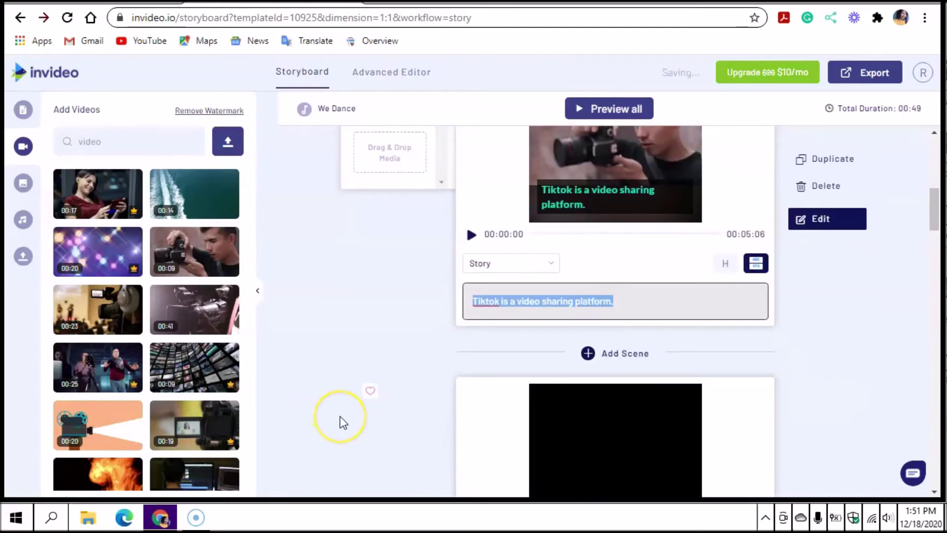
scroll(339, 416, "down", 4)
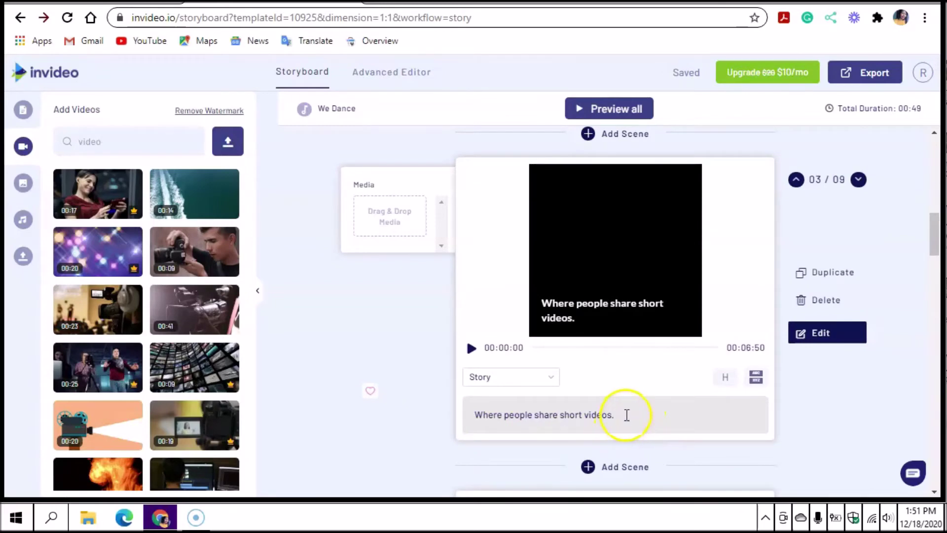
scroll(606, 340, "up", 2)
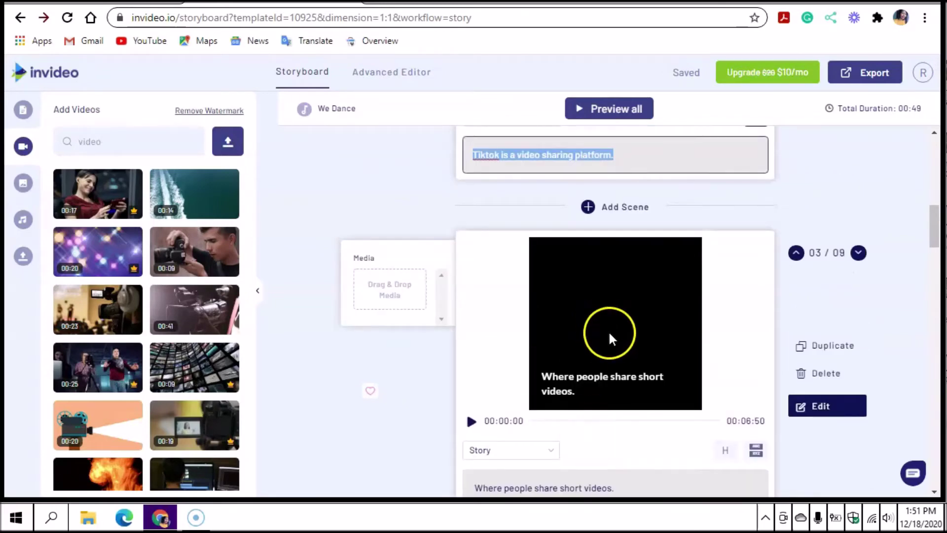
scroll(621, 356, "down", 2)
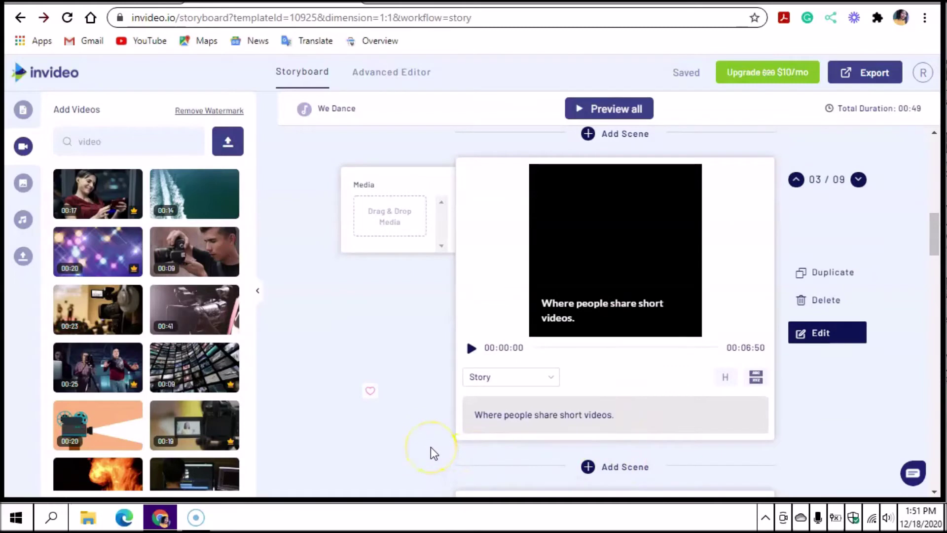
scroll(433, 438, "up", 2)
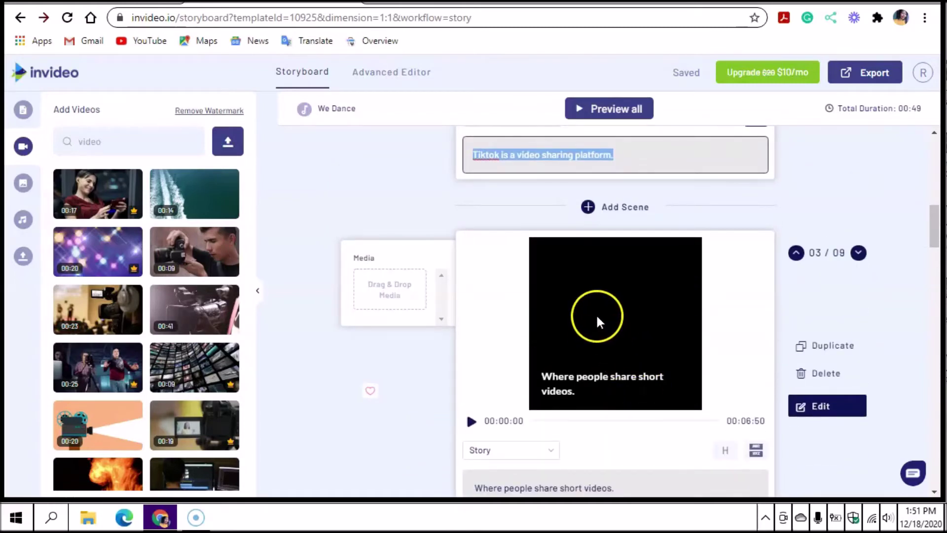
left_click(110, 141)
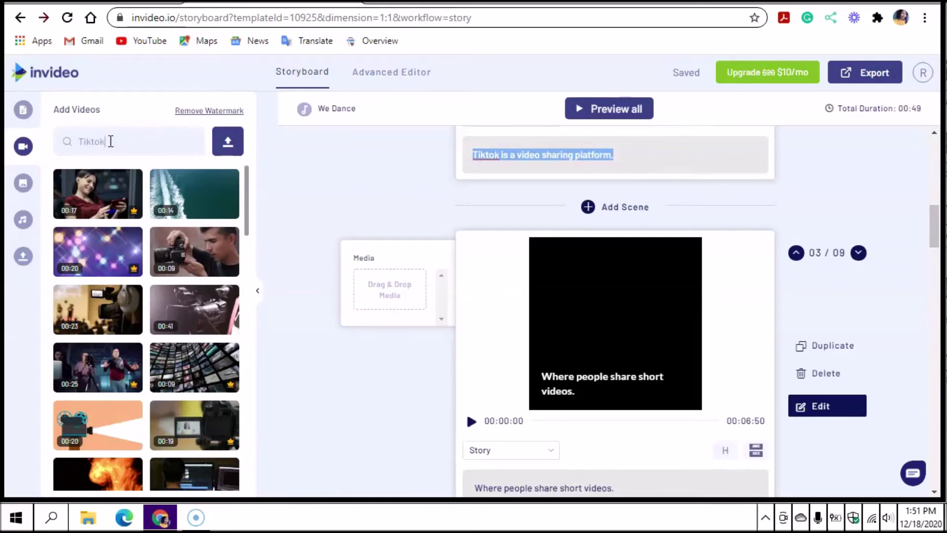
type("Tiktok")
key("Return")
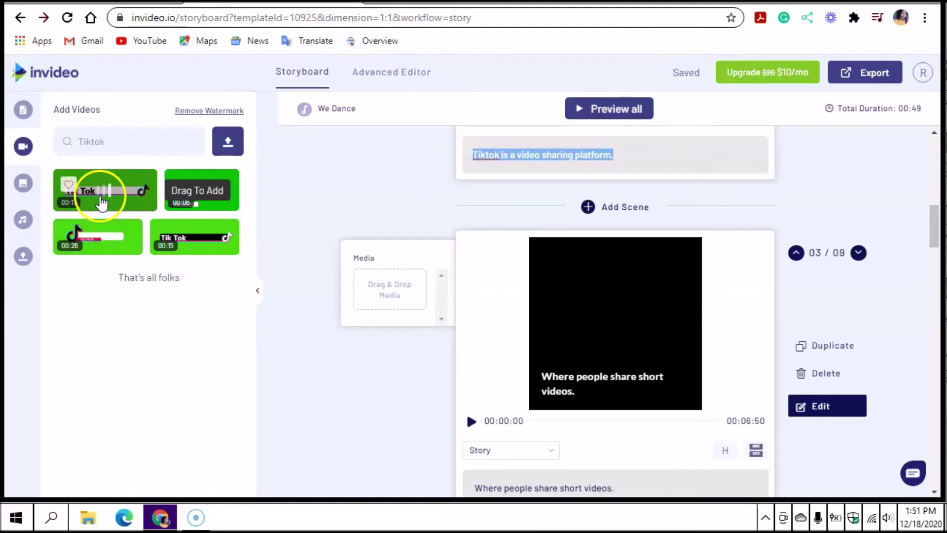
left_click_drag(100, 199, 398, 291)
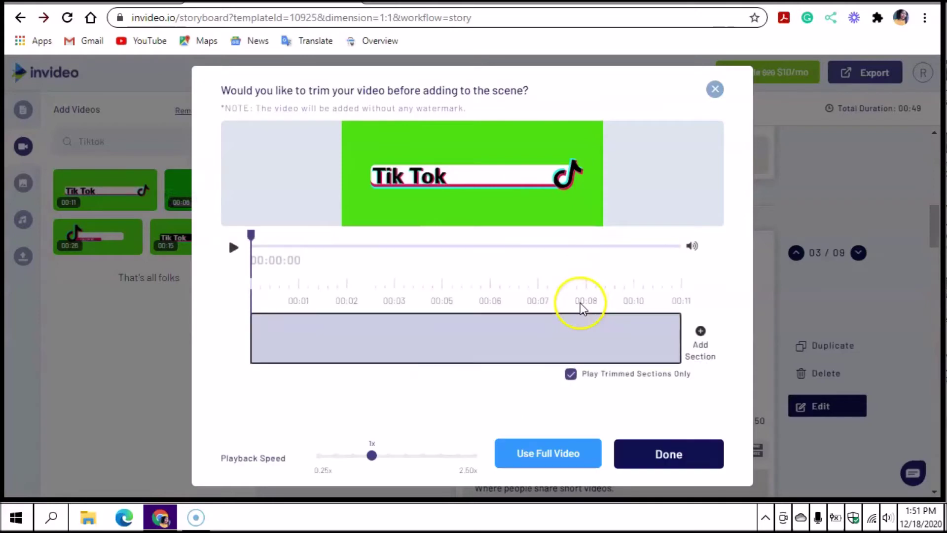
Step: Trim the Tik Tok clip to run from about 00:01:56 to 00:07:11 and add it to the third scene
left_click_drag(258, 335, 311, 335)
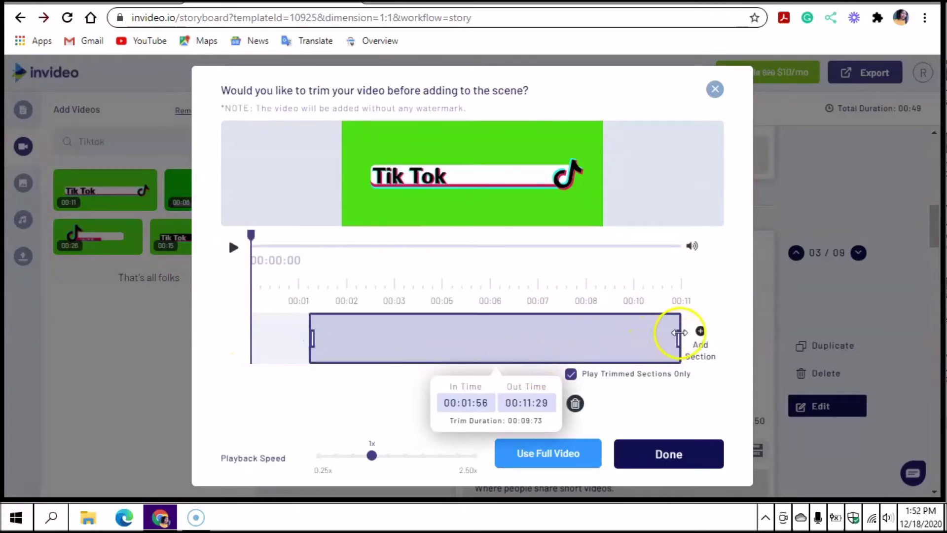
left_click_drag(679, 333, 522, 332)
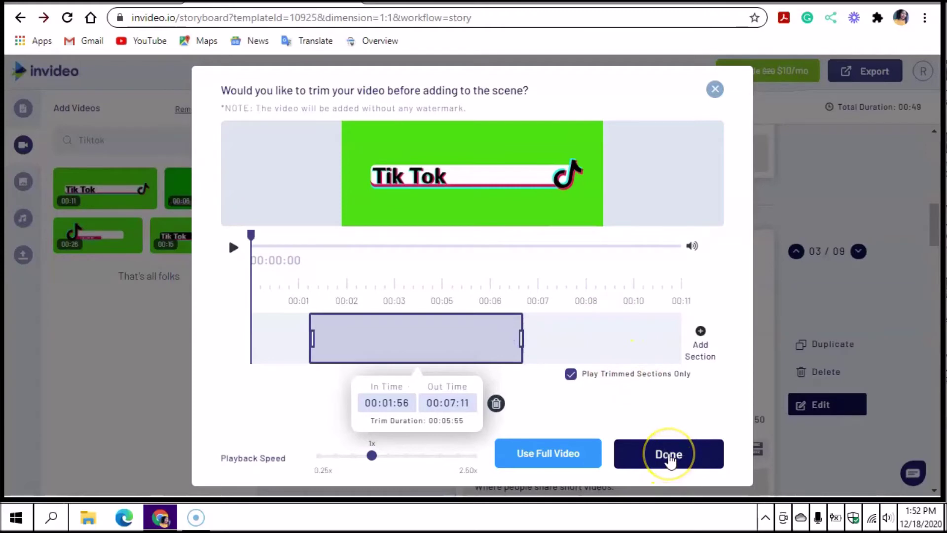
left_click(669, 455)
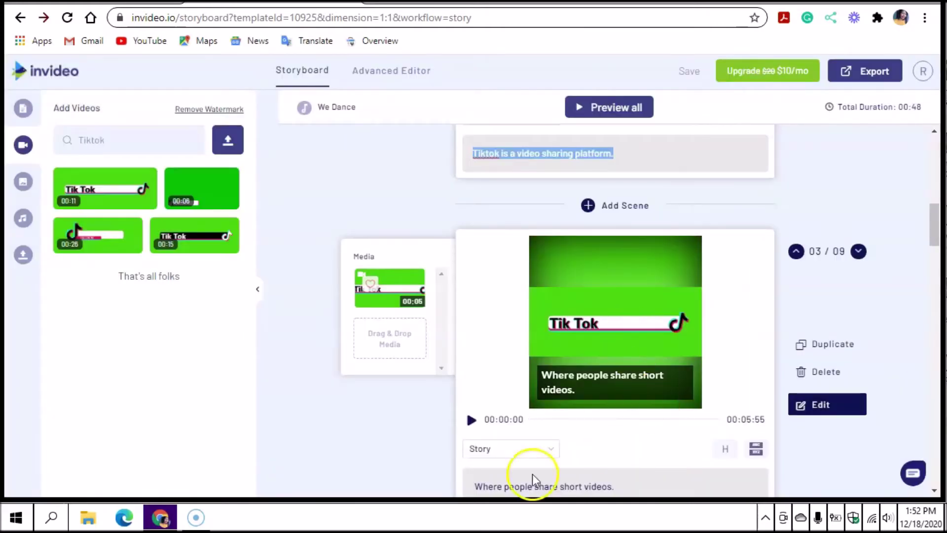
Step: Highlight the whole sentence "Where people share short videos." in the third scene
scroll(641, 375, "down", 3)
left_click_drag(623, 340, 596, 341)
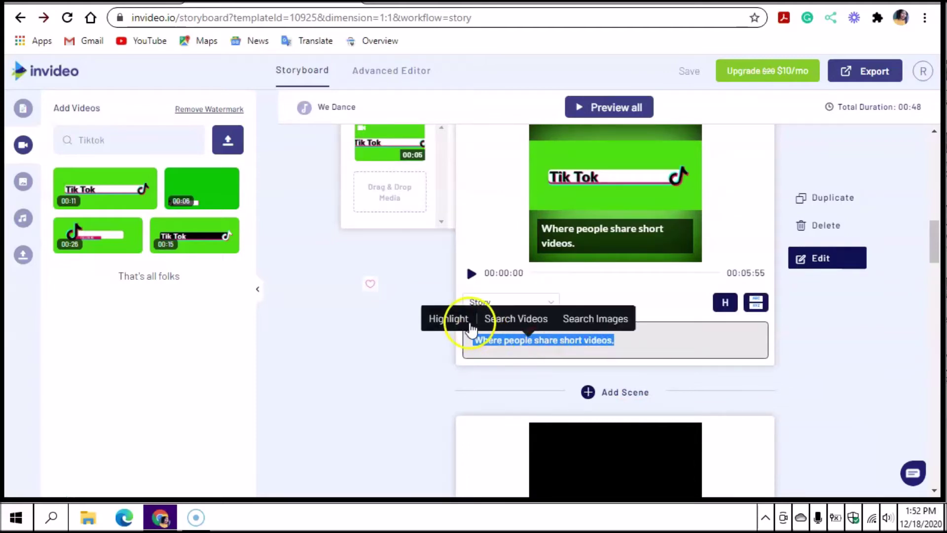
left_click(438, 320)
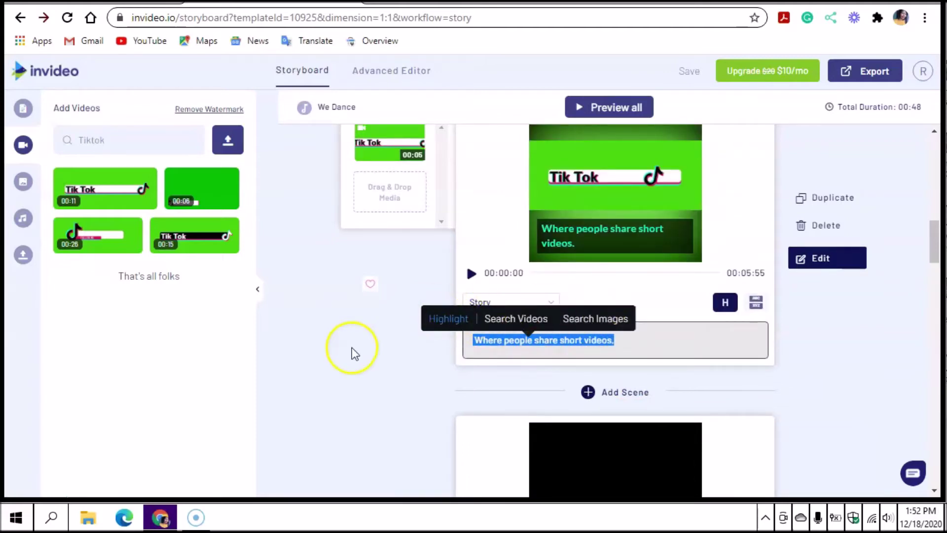
left_click(359, 359)
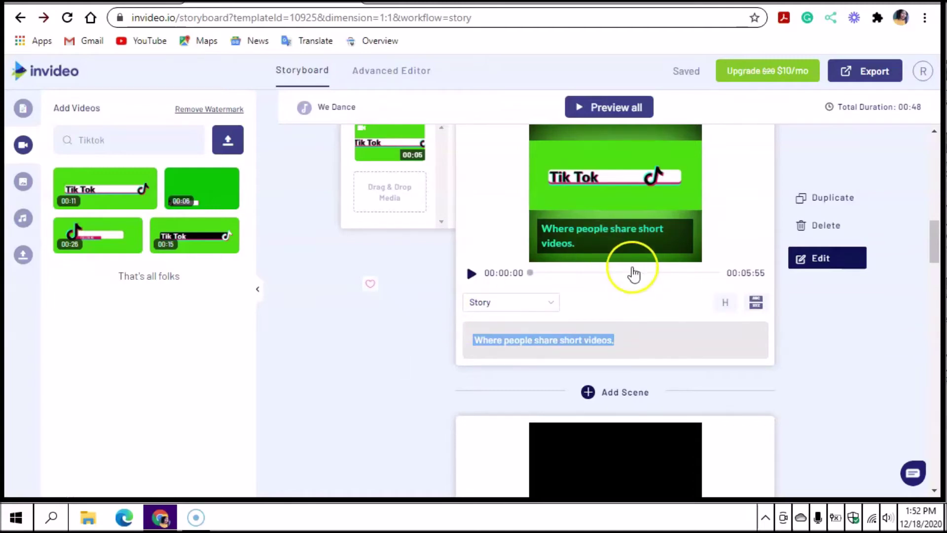
Step: Highlight the whole sentence "TikTok does not limit sharing." in the fourth scene
scroll(626, 313, "down", 20)
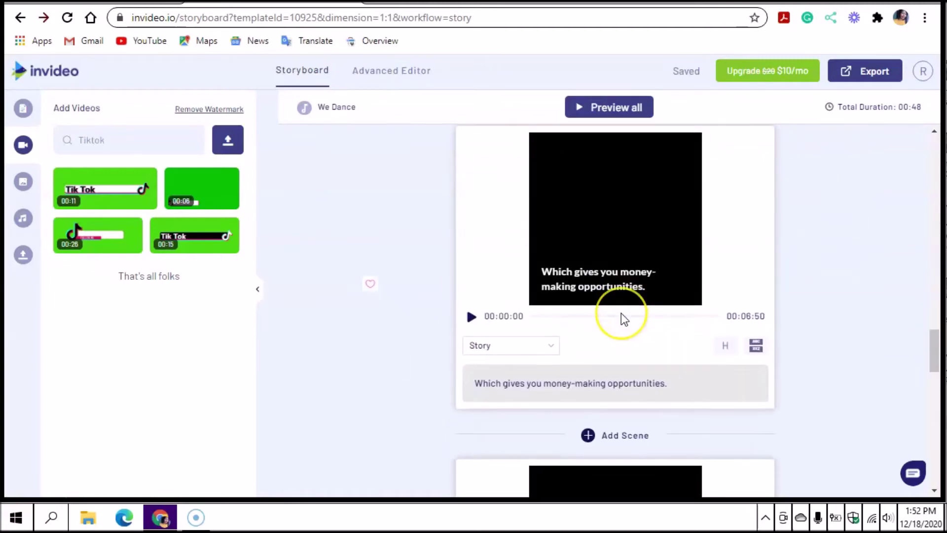
scroll(620, 311, "down", 3)
scroll(620, 311, "up", 20)
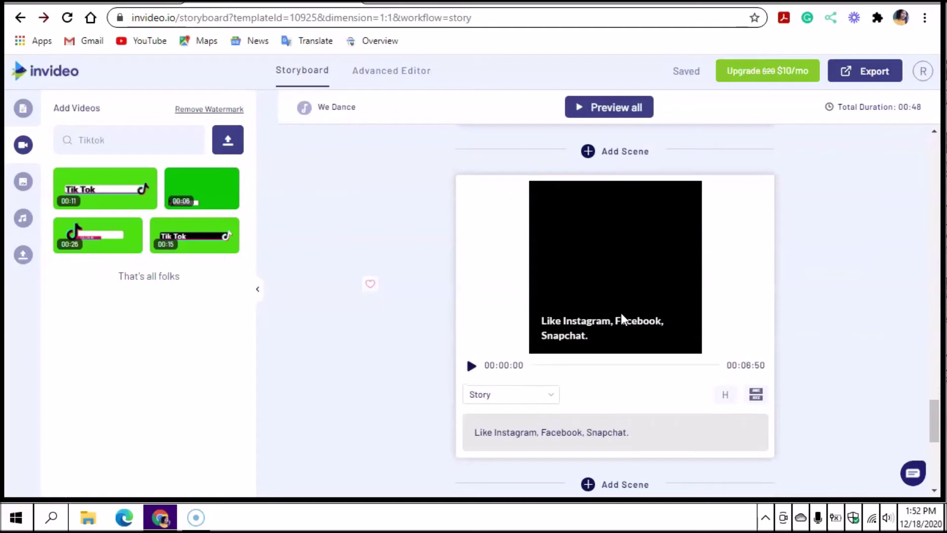
scroll(621, 311, "up", 5)
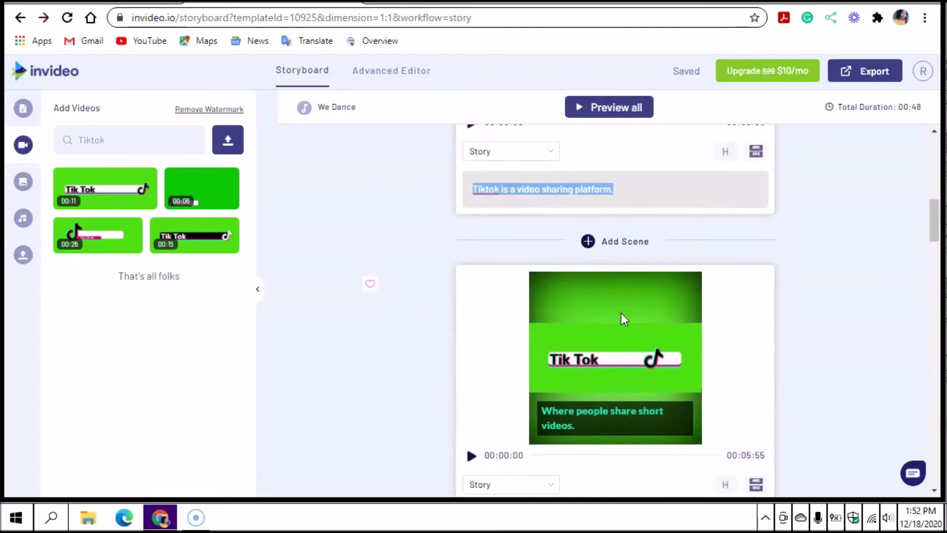
scroll(621, 313, "down", 5)
left_click(627, 322)
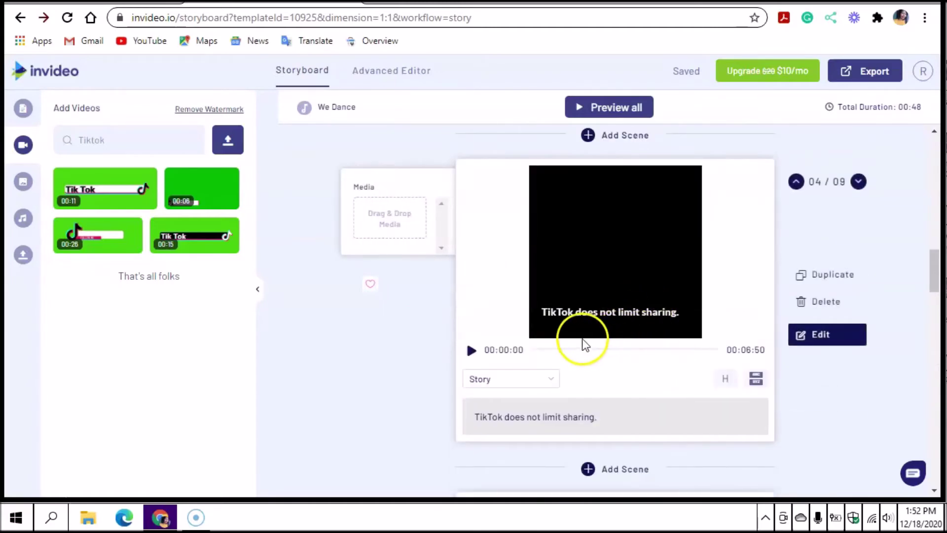
left_click_drag(602, 419, 429, 415)
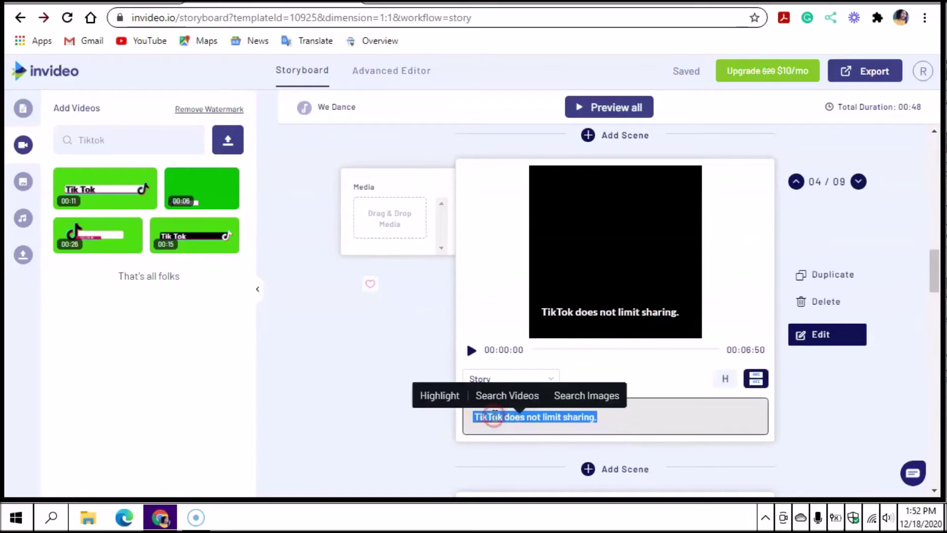
left_click(430, 401)
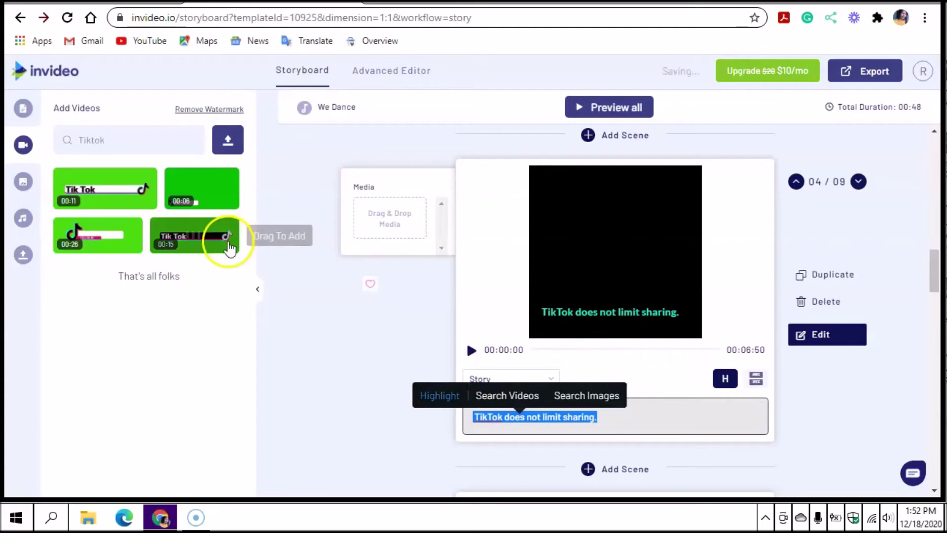
left_click(312, 315)
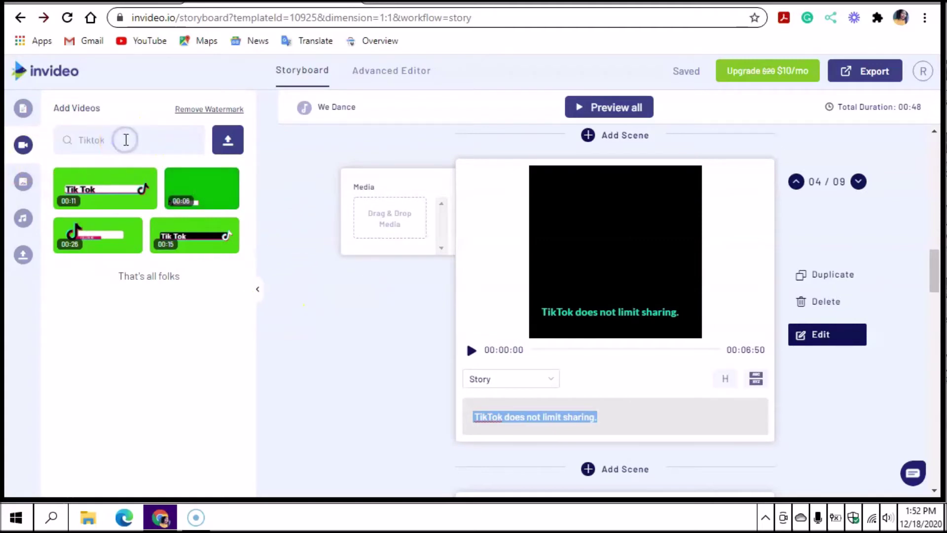
Step: Search the stock images for "sharing" and add the picture of the girl with the horse to the fourth scene
left_click(22, 183)
left_click(129, 144)
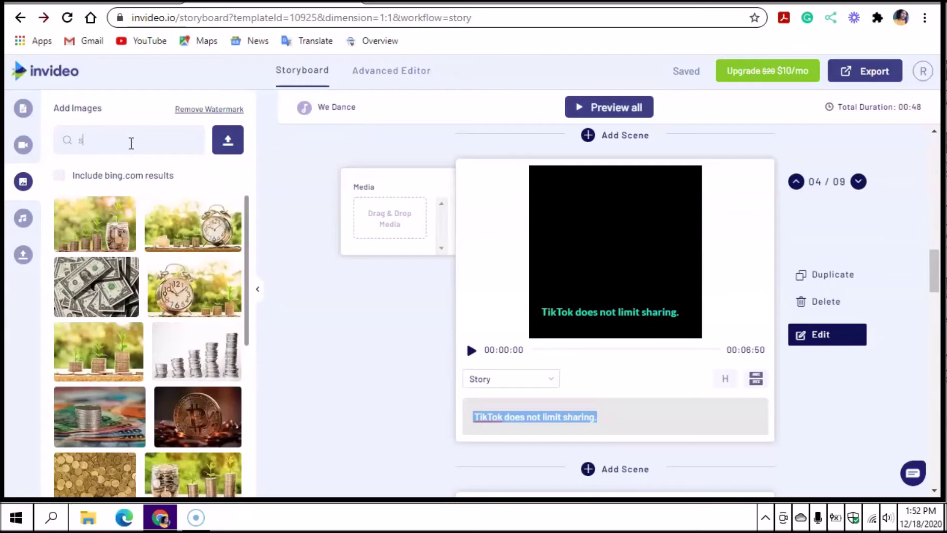
key("Return")
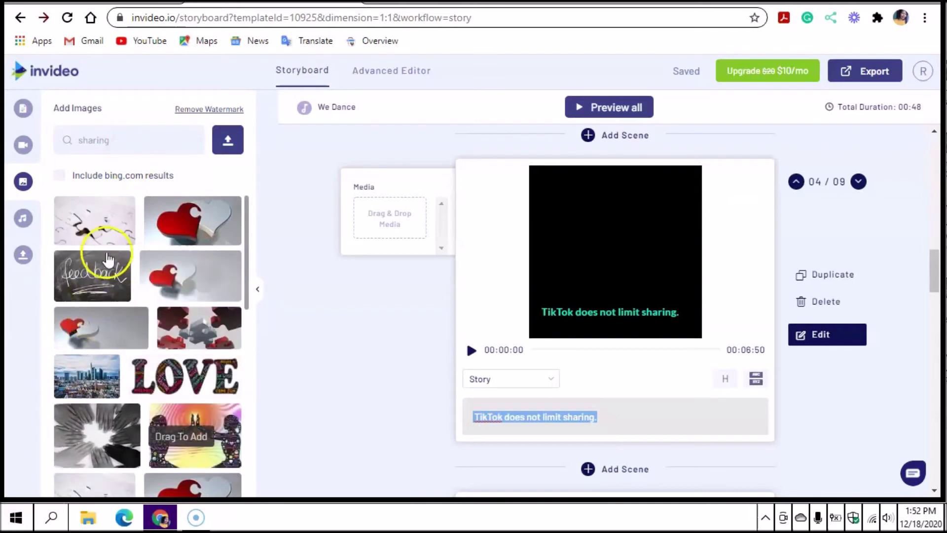
scroll(94, 237, "down", 2)
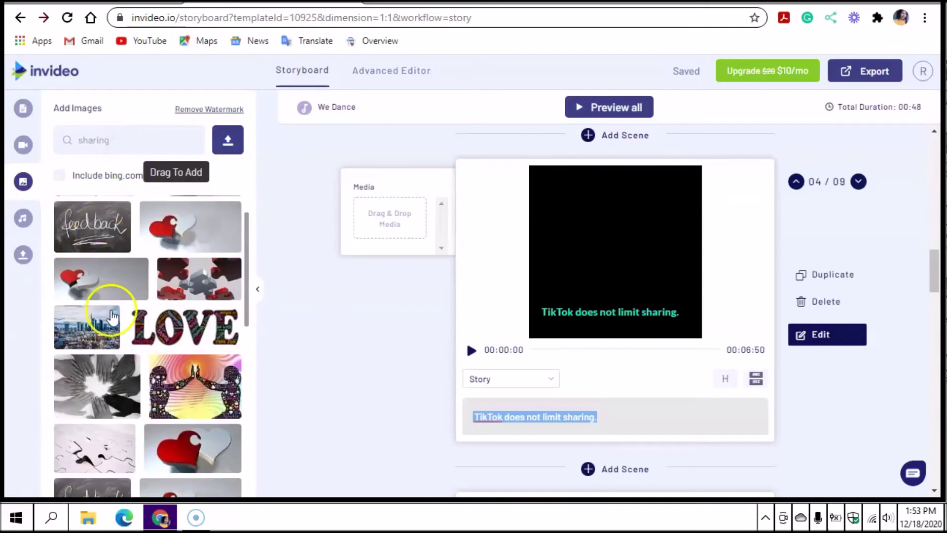
scroll(120, 270, "down", 5)
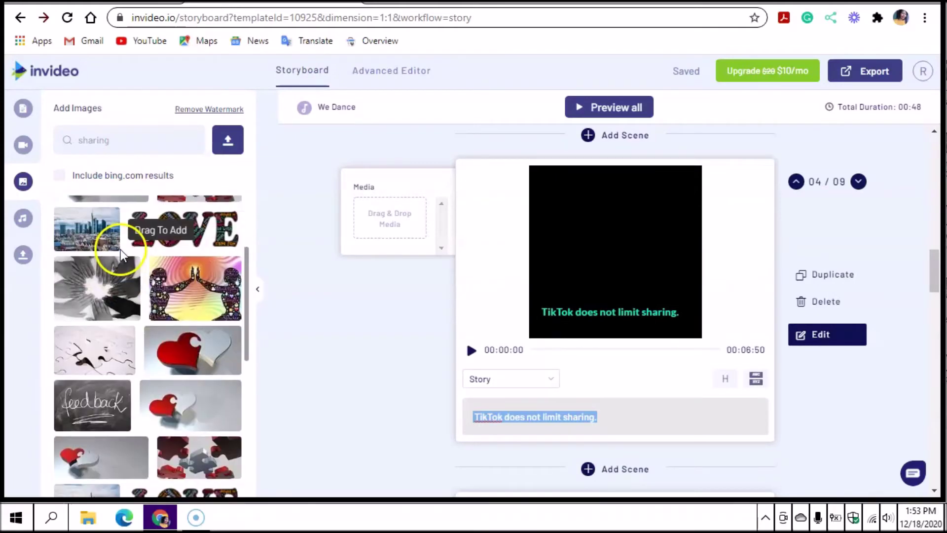
scroll(122, 256, "down", 5)
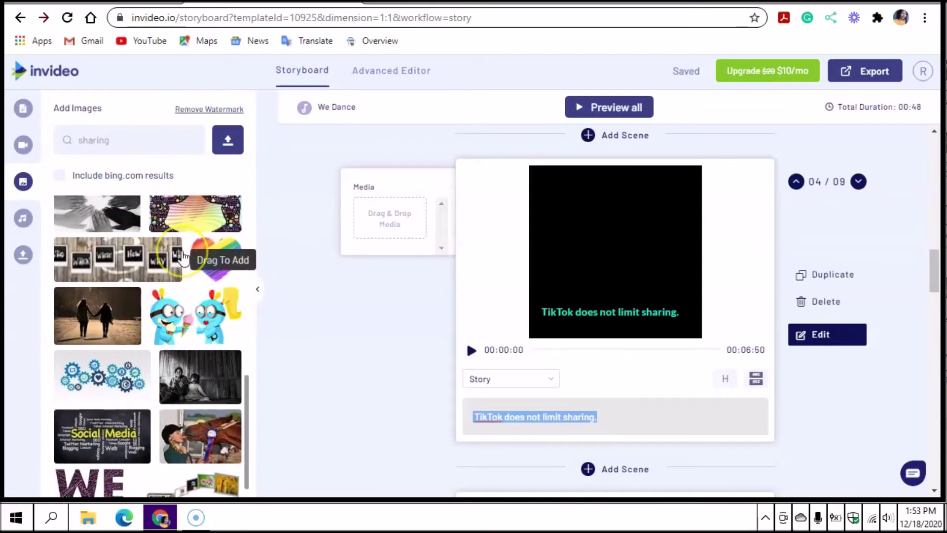
scroll(183, 257, "down", 2)
scroll(184, 256, "down", 3)
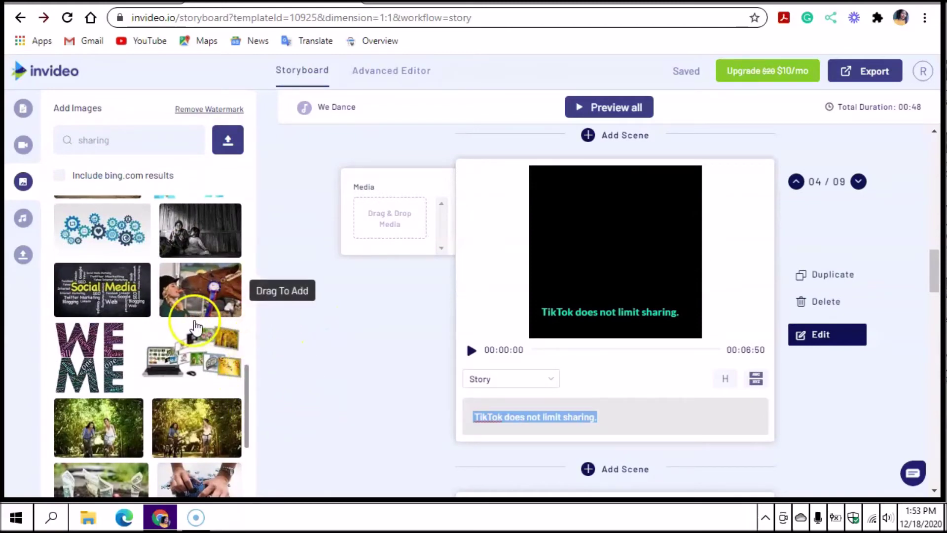
left_click_drag(212, 280, 397, 210)
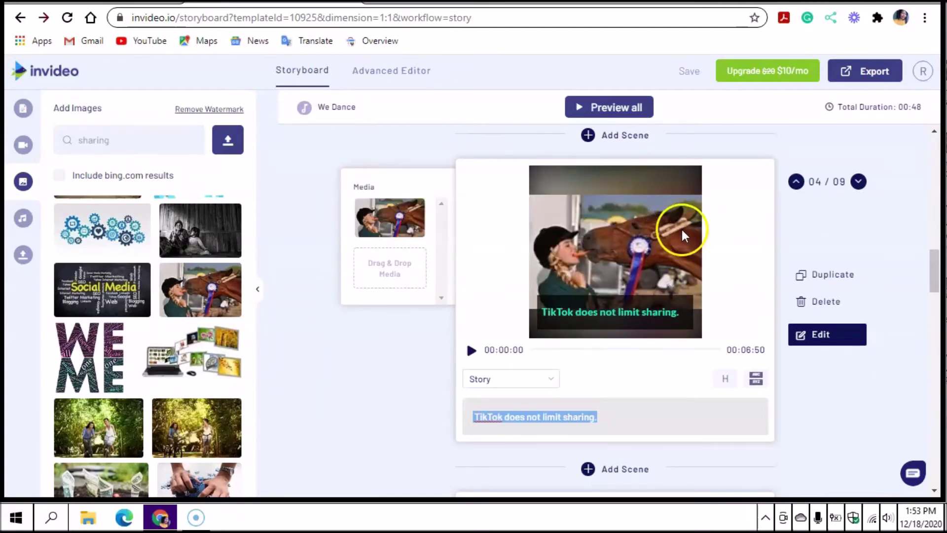
Step: Look over the completed and remaining storyboard scenes, and select the fifth scene, "As a matter of fact, they encourage sharing."
scroll(652, 236, "down", 10)
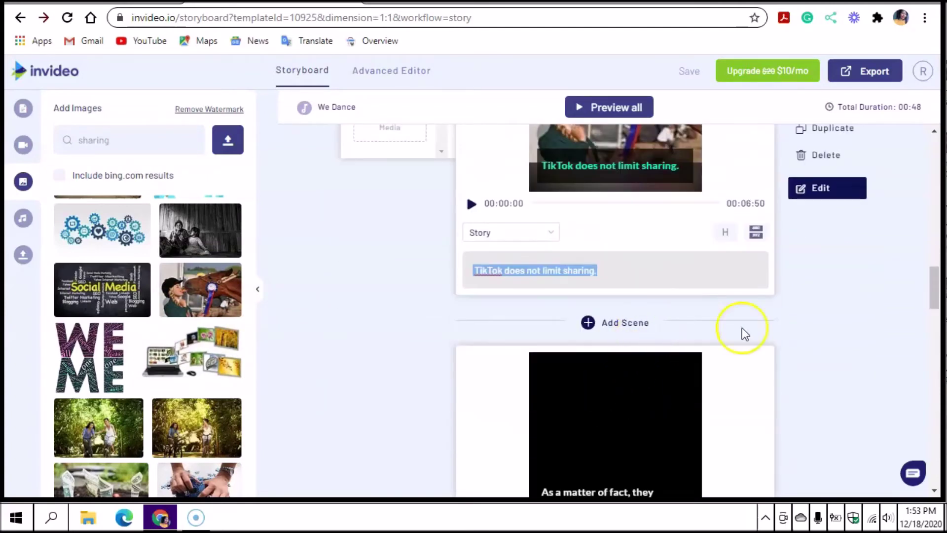
scroll(661, 335, "down", 10)
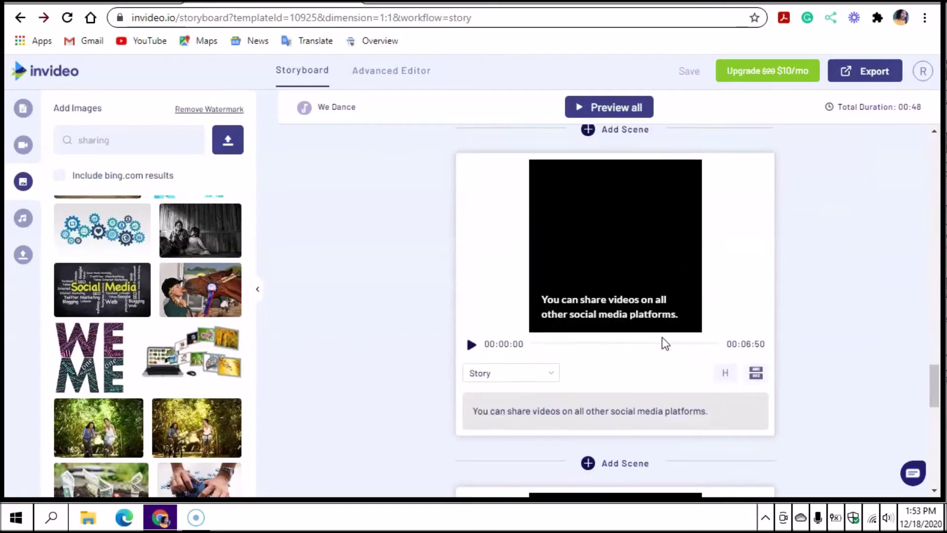
scroll(662, 337, "up", 20)
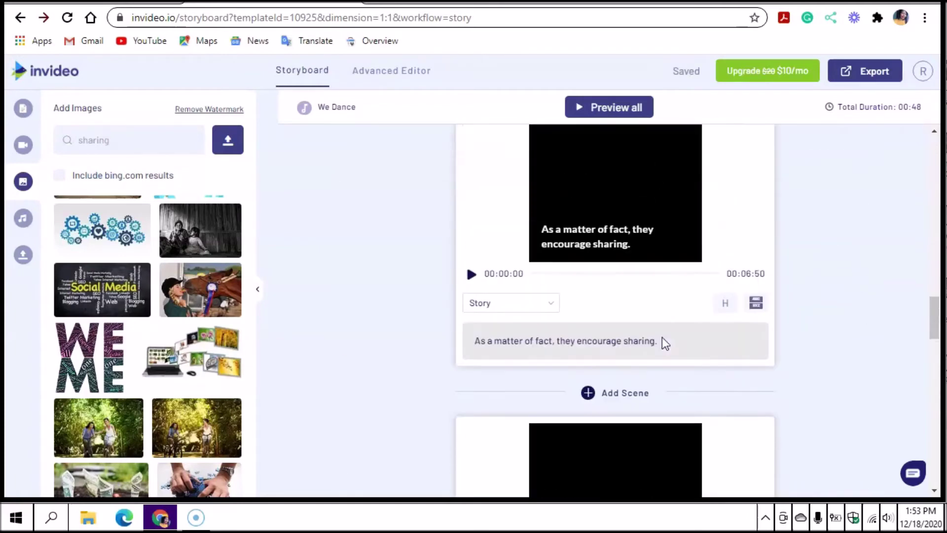
scroll(663, 344, "up", 20)
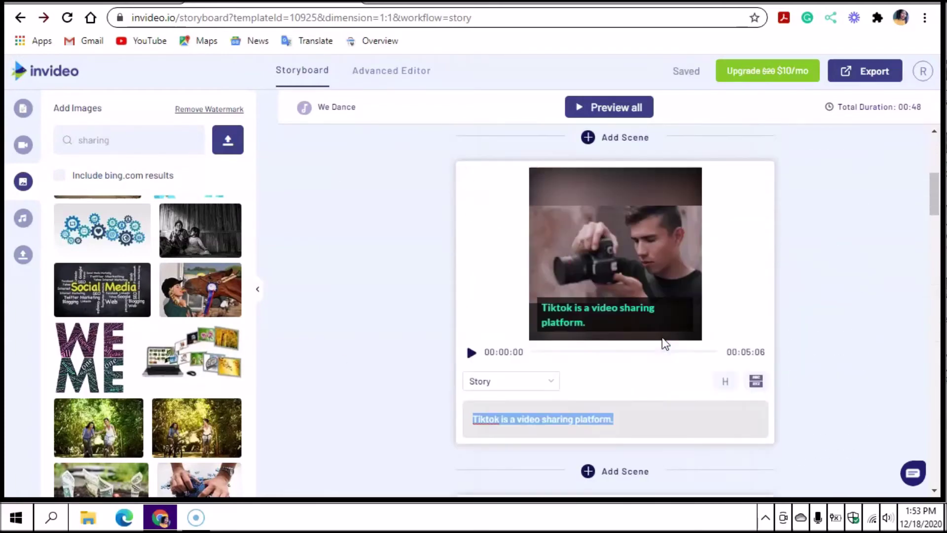
scroll(665, 344, "down", 20)
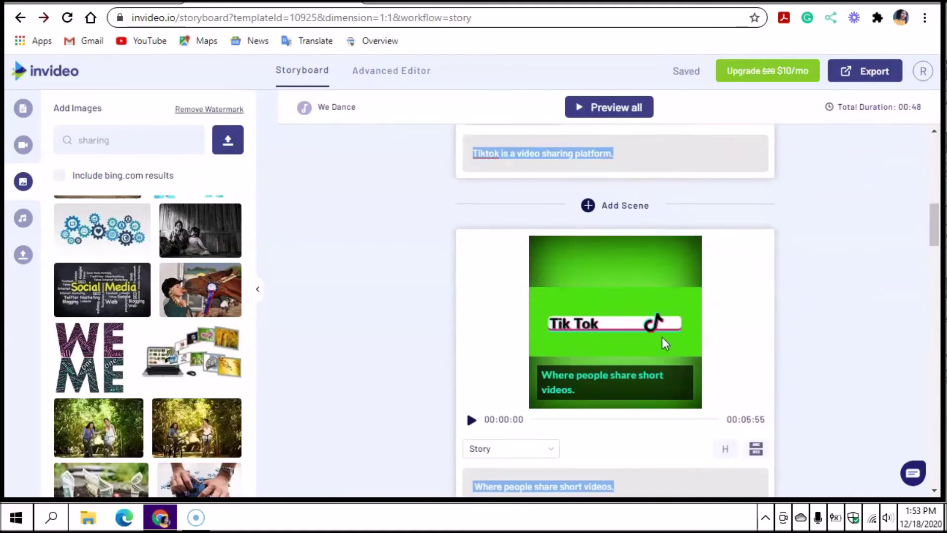
left_click(603, 301)
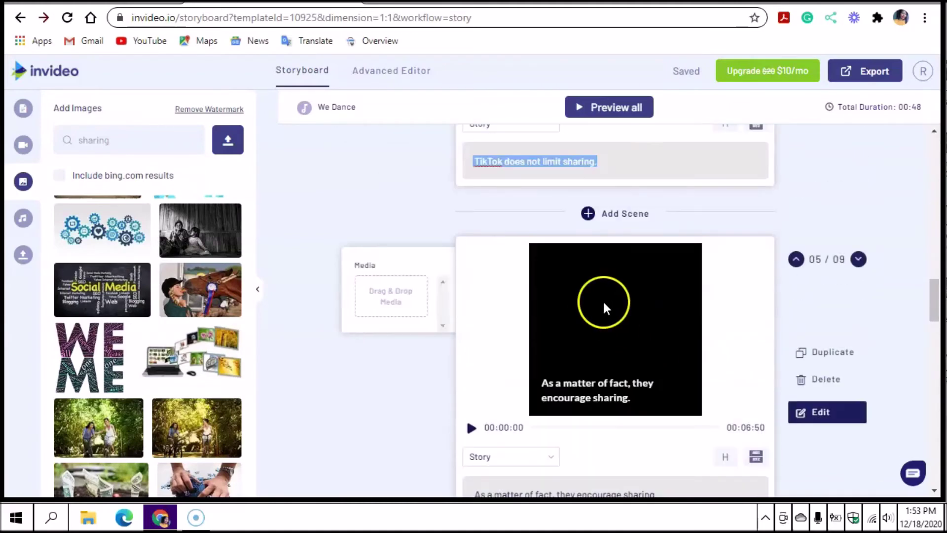
left_click(596, 423)
scroll(600, 384, "up", 3)
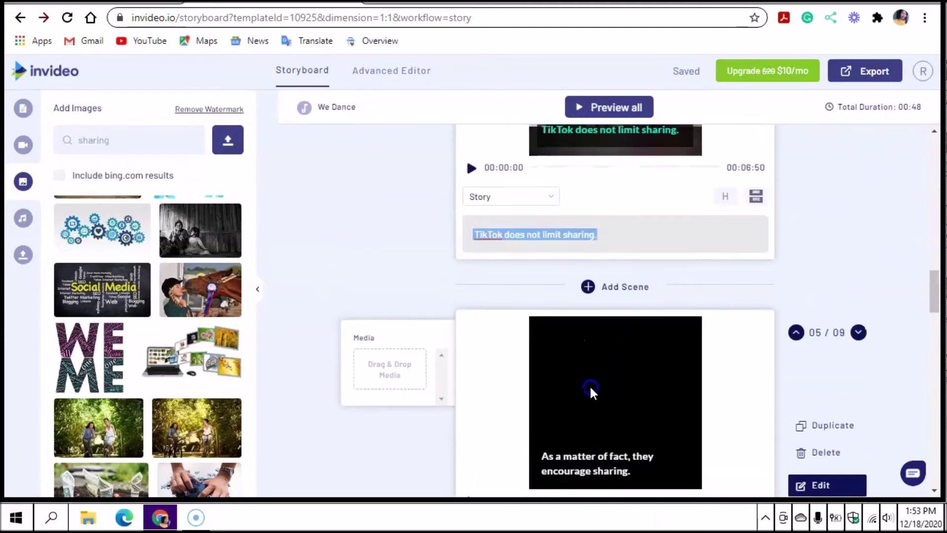
Step: Add the "WE ME" word-art picture to the fifth scene and highlight its whole sentence, "As a matter of fact, they encourage sharing."
left_click_drag(94, 356, 371, 366)
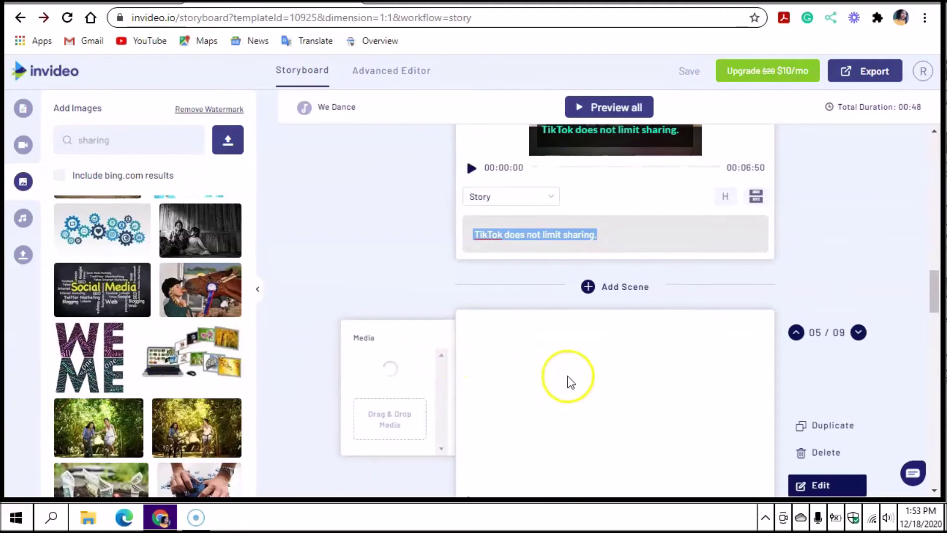
scroll(575, 362, "down", 3)
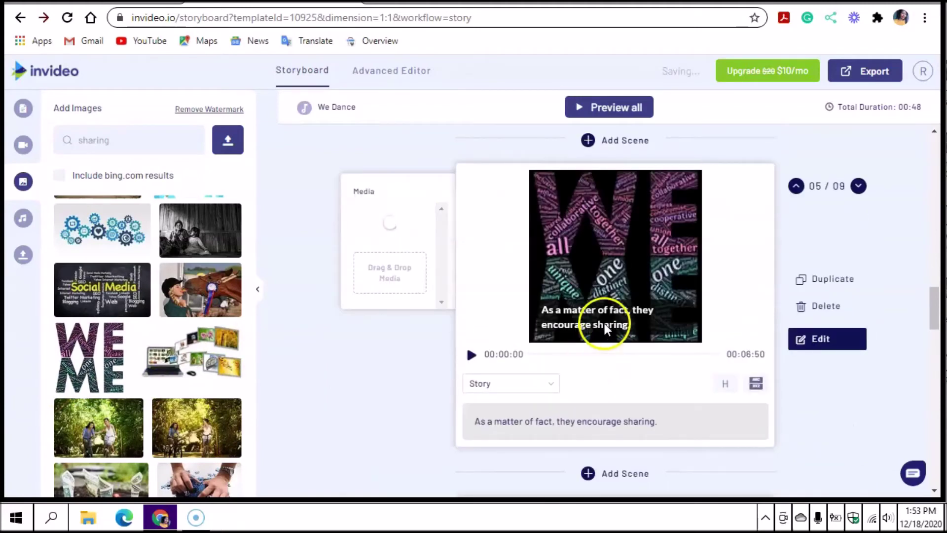
scroll(624, 376, "down", 1)
left_click_drag(661, 349, 530, 350)
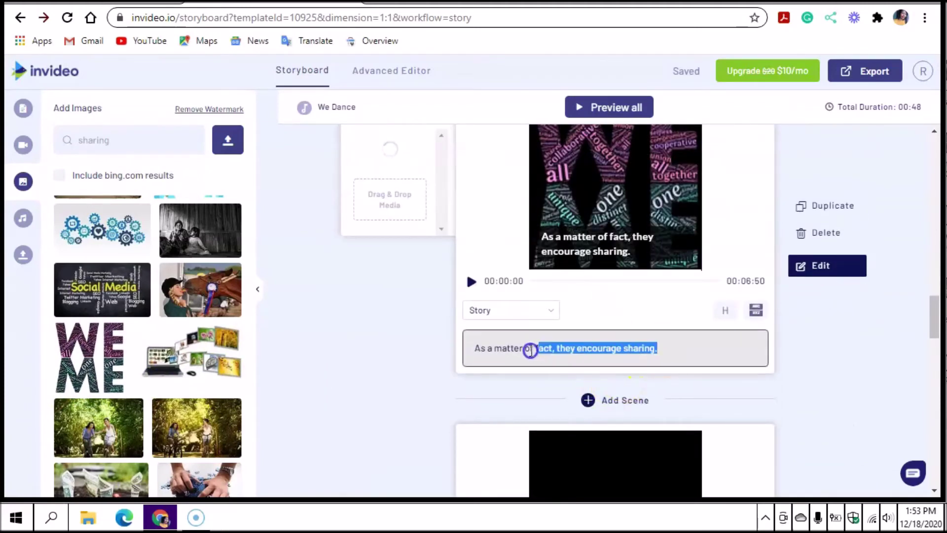
left_click_drag(455, 345, 449, 346)
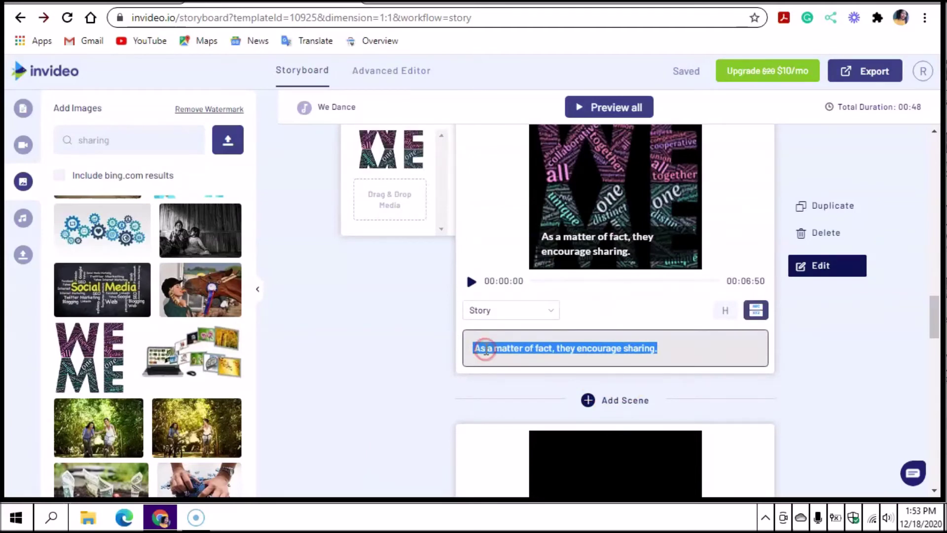
left_click(465, 327)
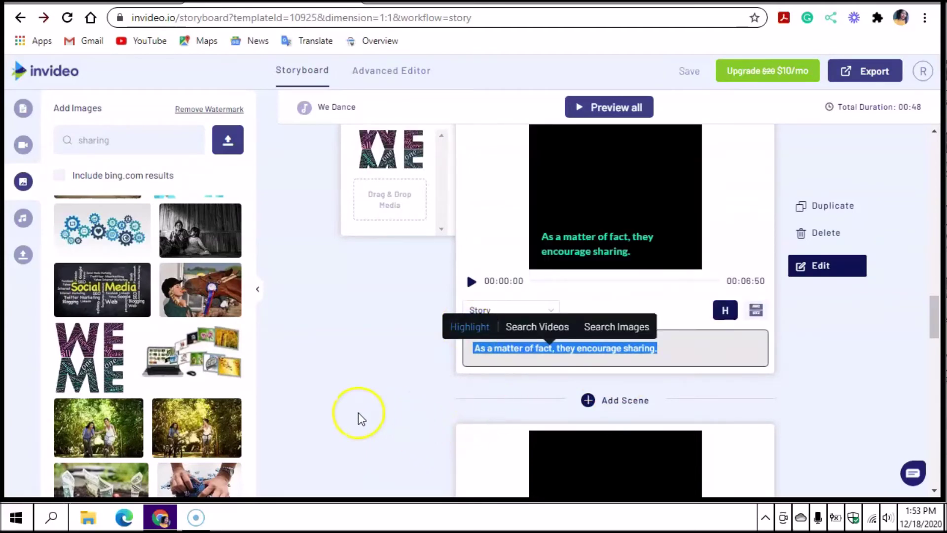
Step: Add the picture of dollar bills planted in soil to the sixth scene, "Which gives you money-making opportunities."
scroll(619, 434, "down", 4)
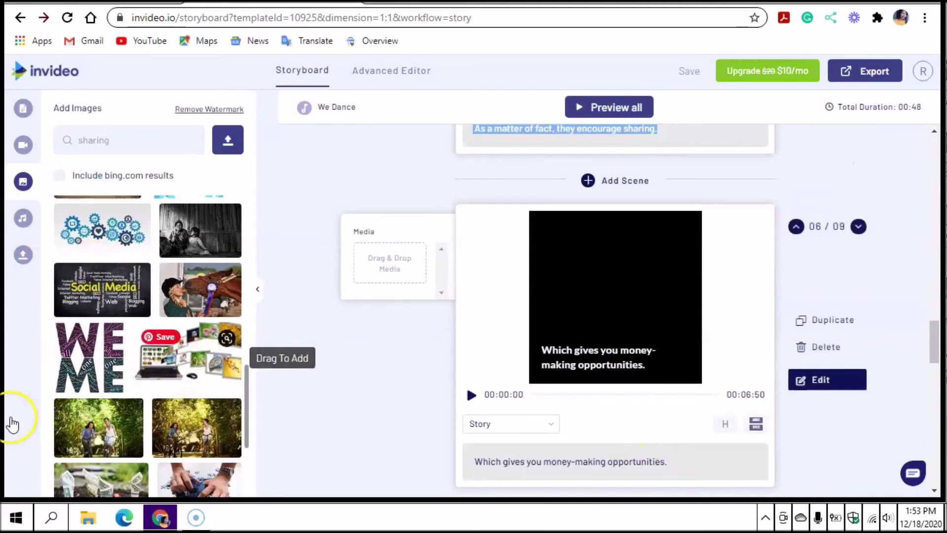
left_click_drag(185, 327, 611, 292)
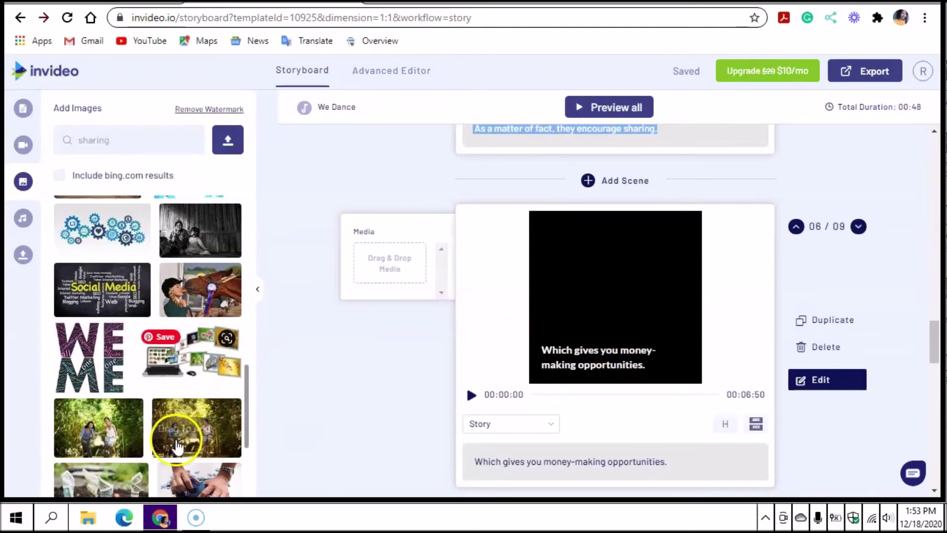
scroll(105, 465, "down", 1)
scroll(105, 464, "down", 3)
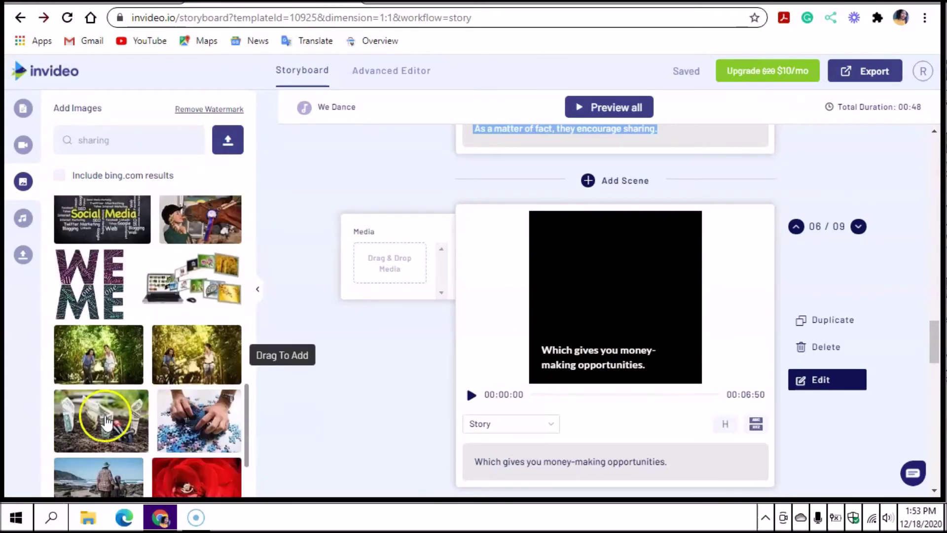
left_click_drag(106, 419, 656, 266)
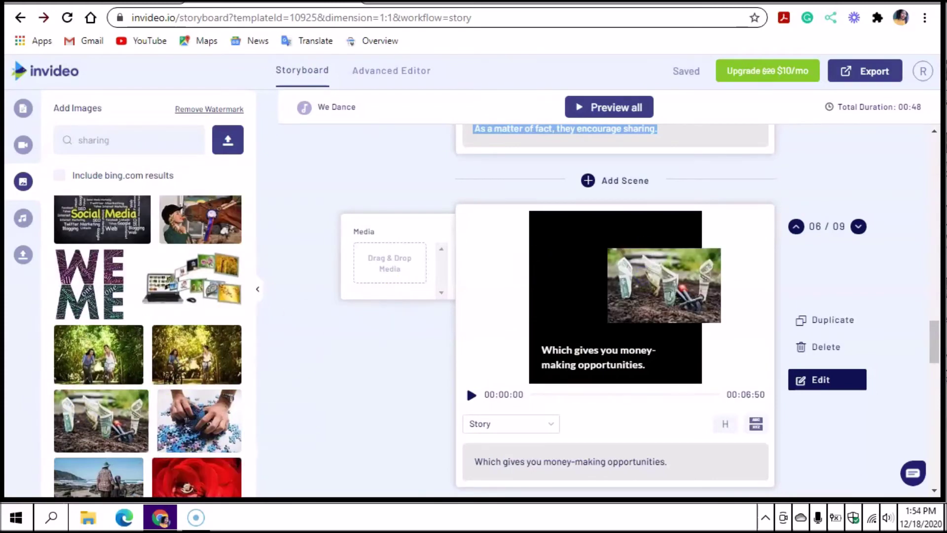
left_click_drag(321, 296, 380, 249)
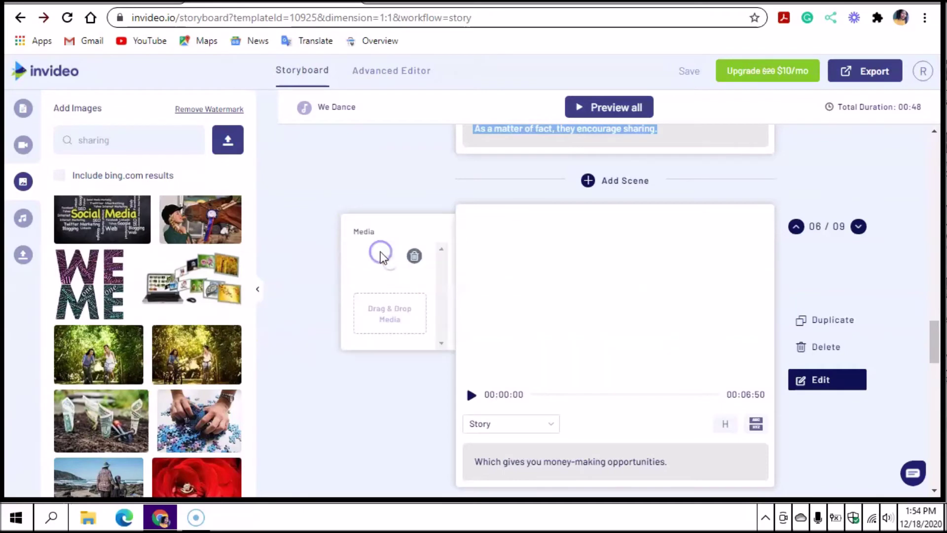
Step: Add the picture of hands sorting blue puzzle pieces to the seventh scene, "You can share videos on all other social media platforms."
scroll(577, 336, "down", 10)
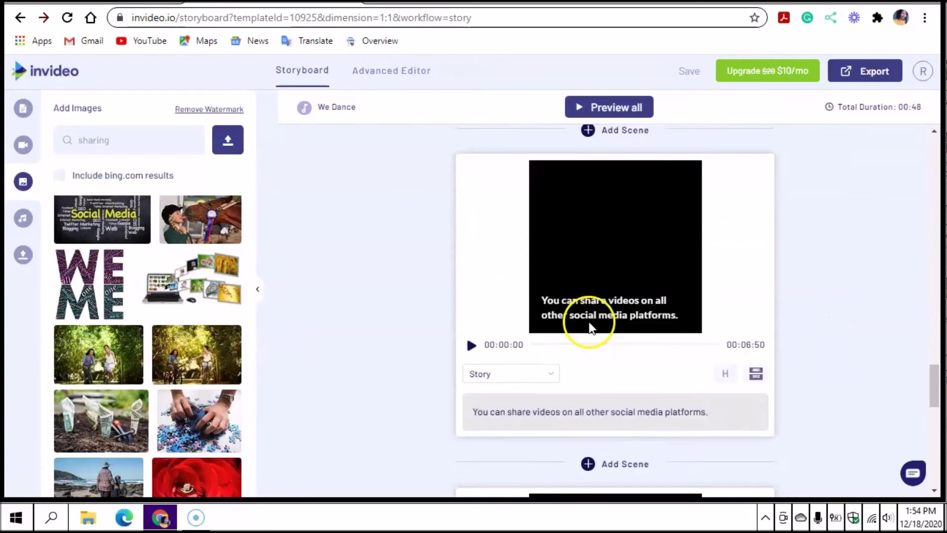
scroll(602, 336, "up", 5)
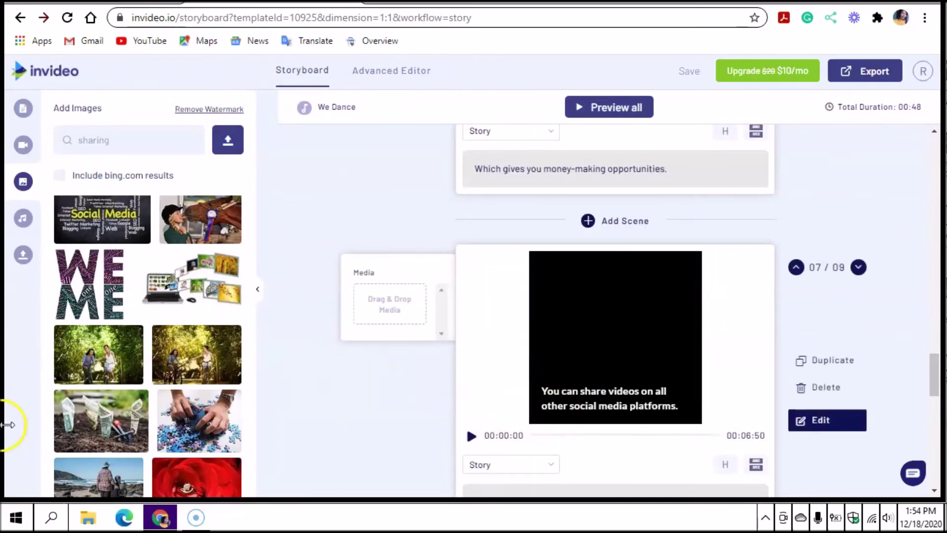
left_click_drag(198, 420, 380, 296)
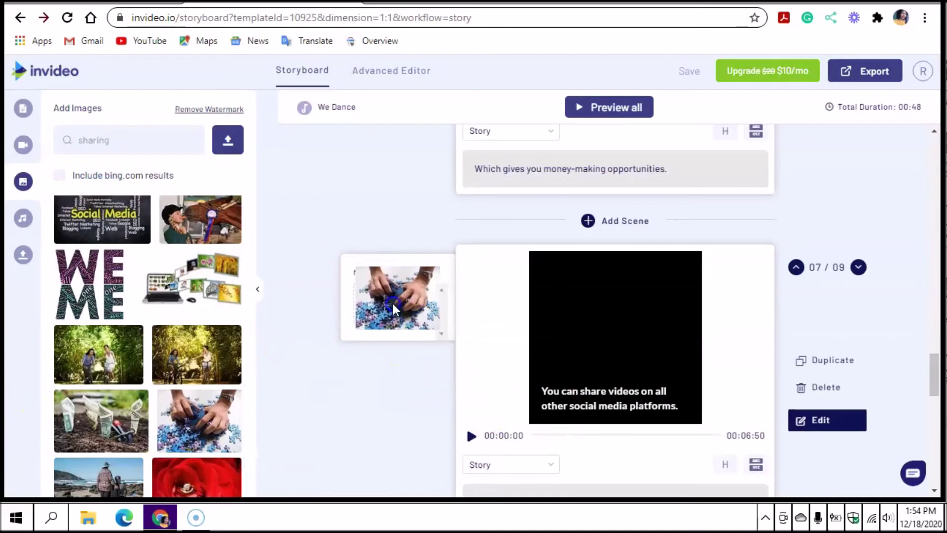
left_click(666, 333)
Step: Add the darker picture of the two cyclists on the forest path to the eighth scene, "Like Instagram, Facebook, Snapchat."
scroll(665, 332, "down", 5)
left_click(665, 333)
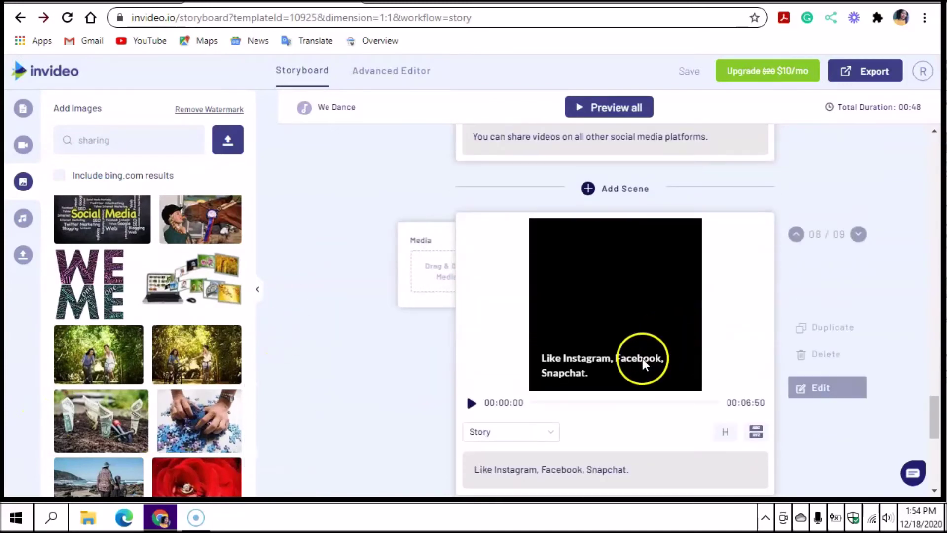
left_click_drag(196, 365, 391, 265)
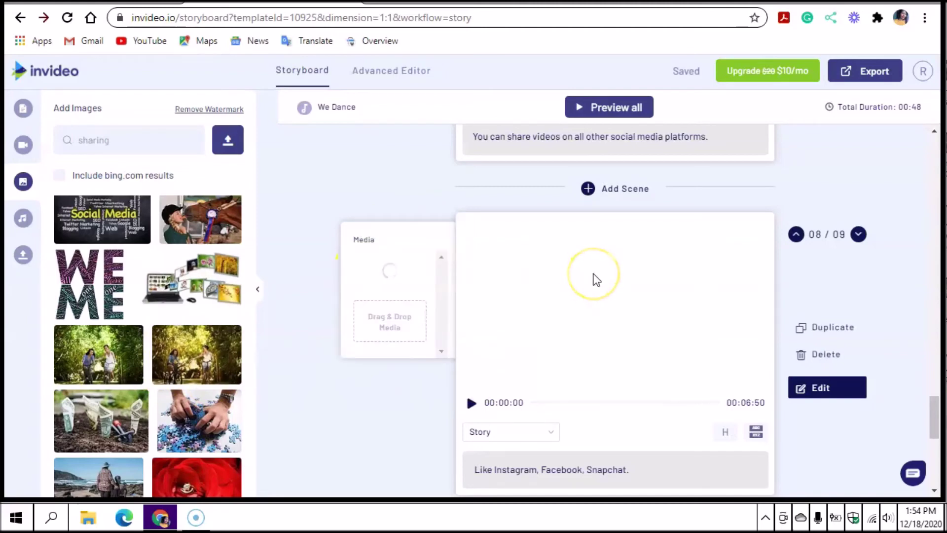
Step: Add the picture of the ring in a red rose to the ninth scene, "Whatsapp, and all the others."
scroll(607, 277, "down", 6)
scroll(611, 287, "down", 2)
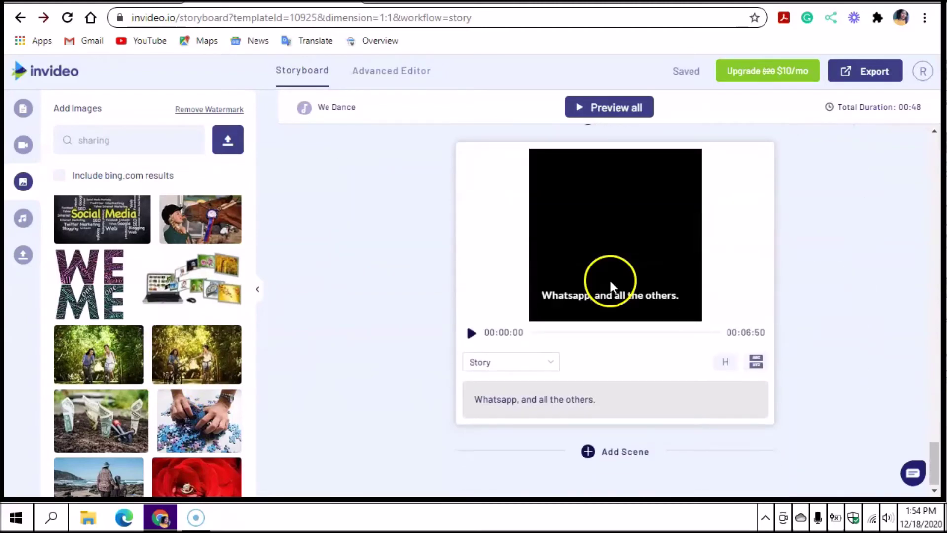
scroll(185, 450, "down", 1)
scroll(183, 450, "down", 3)
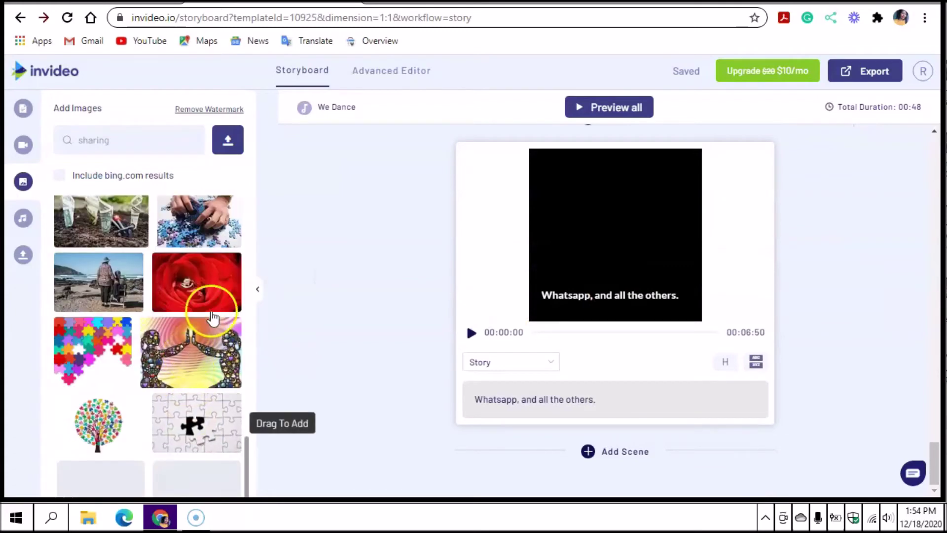
left_click_drag(188, 312, 649, 232)
left_click_drag(583, 231, 584, 231)
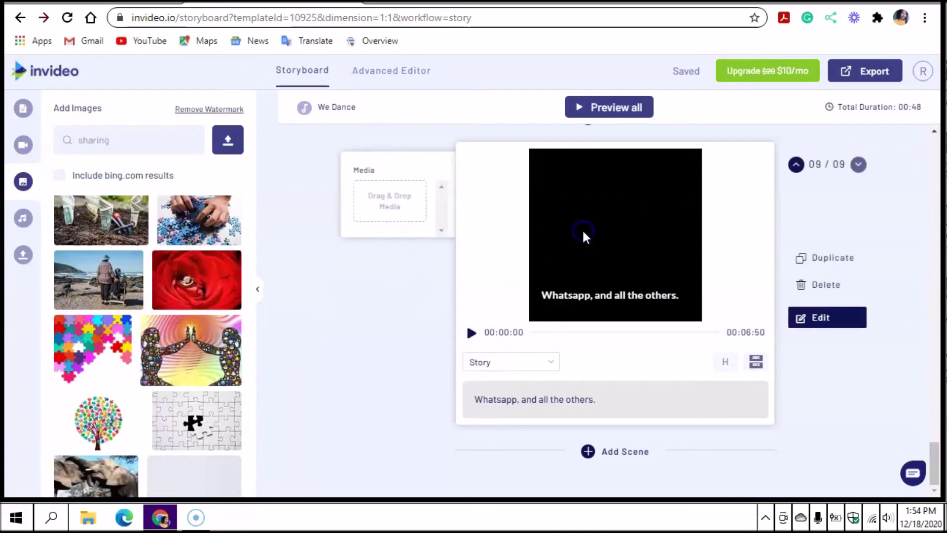
left_click_drag(332, 228, 387, 188)
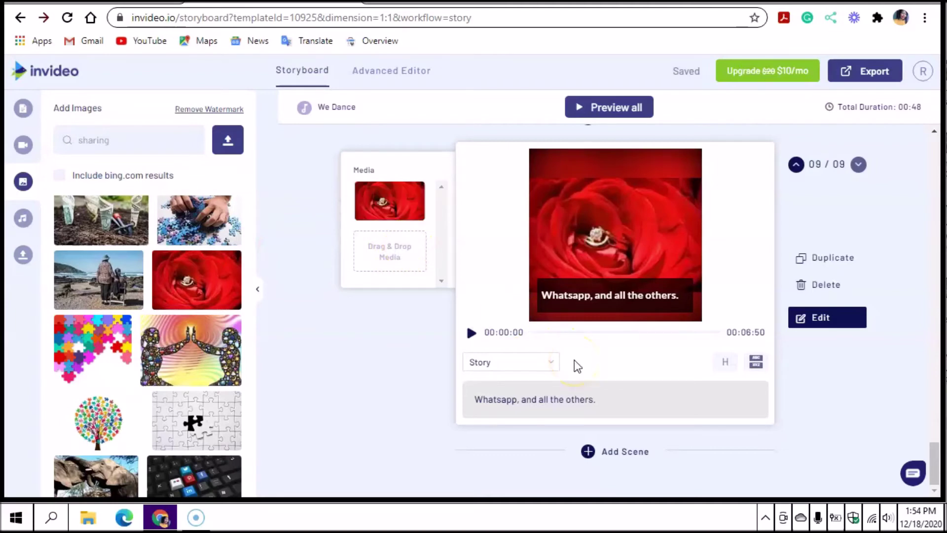
Step: Highlight the whole sentence "Whatsapp, and all the others." in the ninth scene
left_click_drag(603, 403, 518, 399)
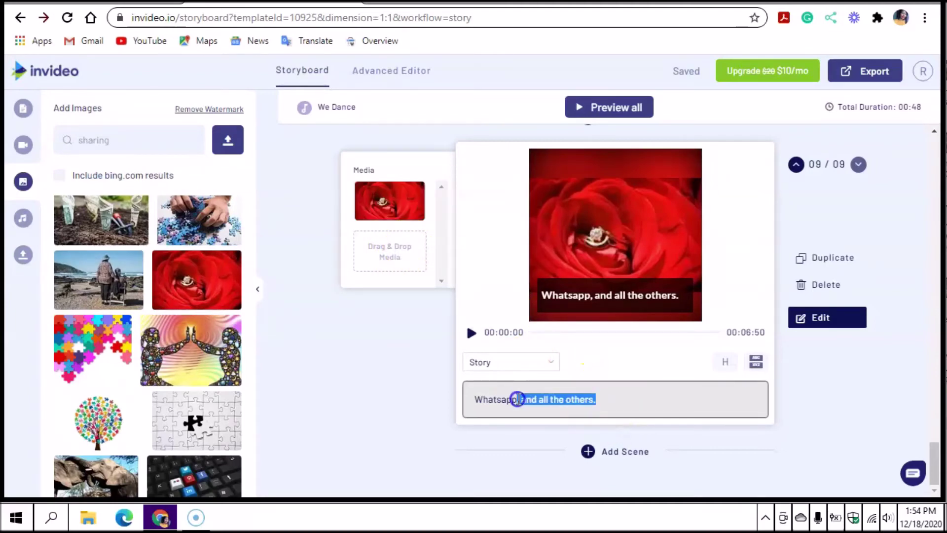
right_click(519, 400)
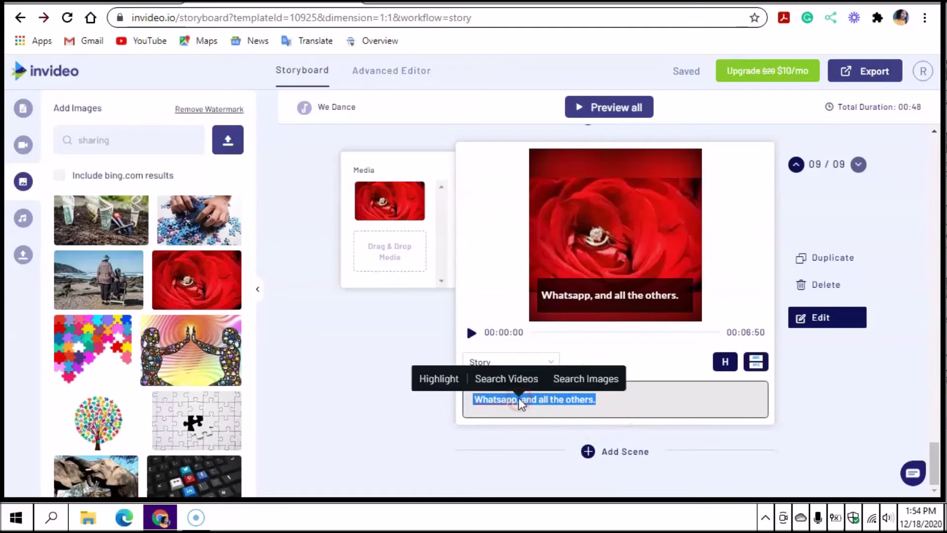
left_click(437, 389)
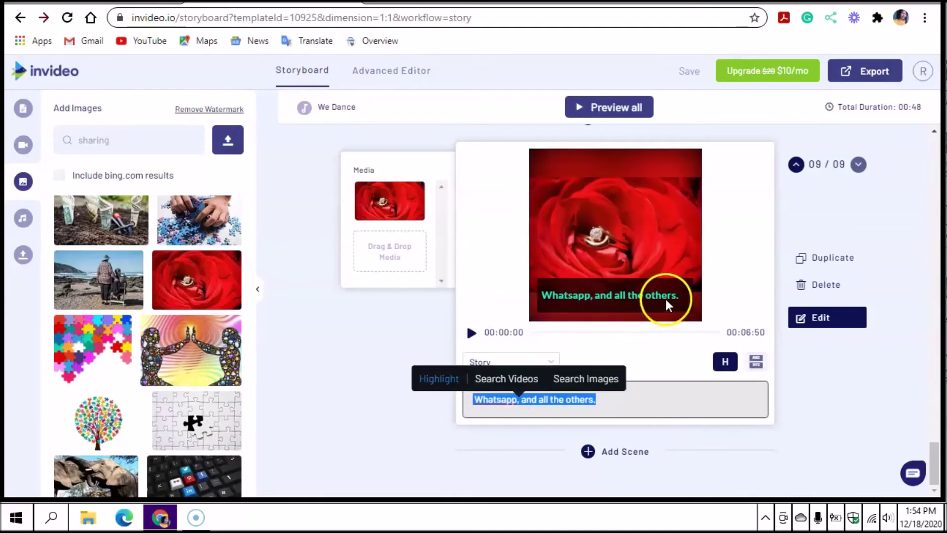
Step: Highlight the whole sentence "Like Instagram, Facebook, Snapchat." in the eighth scene
scroll(621, 277, "up", 3)
left_click_drag(630, 213, 489, 212)
left_click(454, 191)
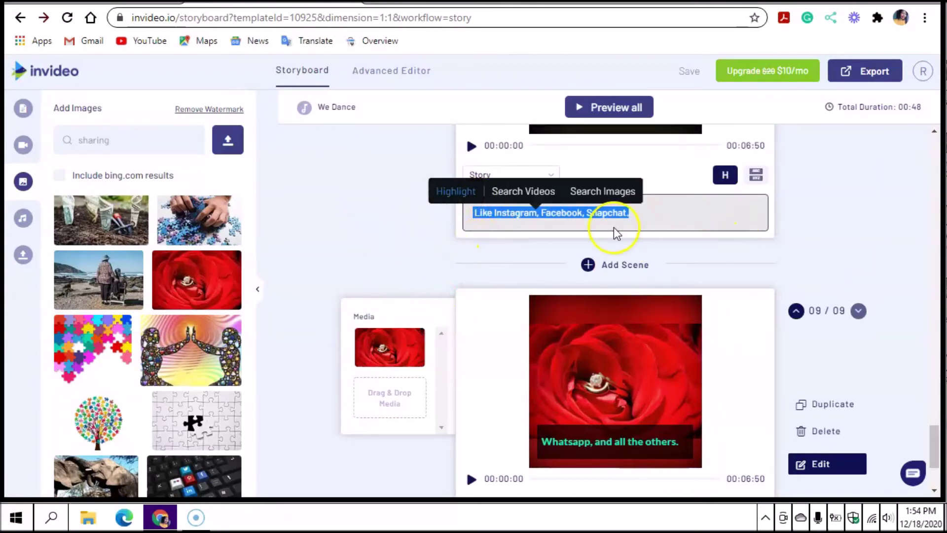
left_click(809, 229)
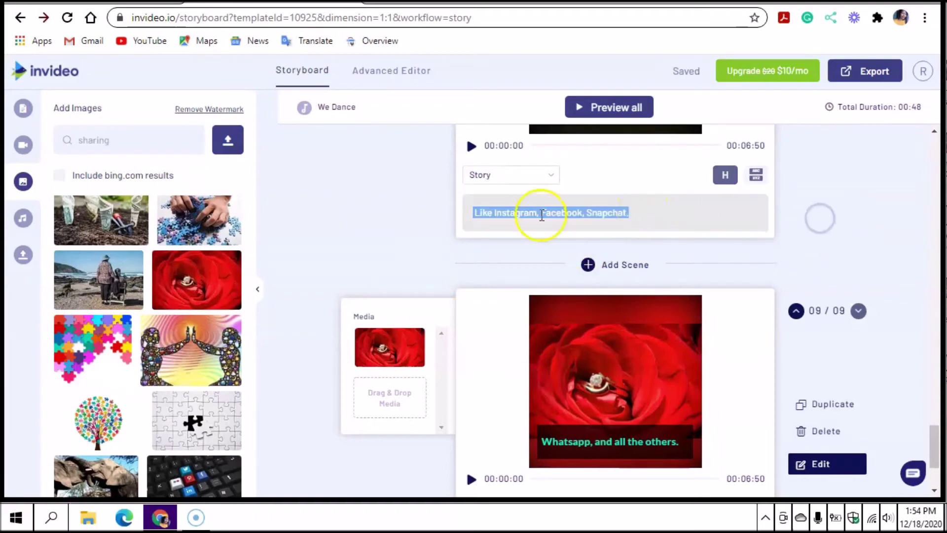
Step: Highlight the whole sentence "You can share videos on all other social media platforms." in the seventh scene
scroll(448, 268, "up", 10)
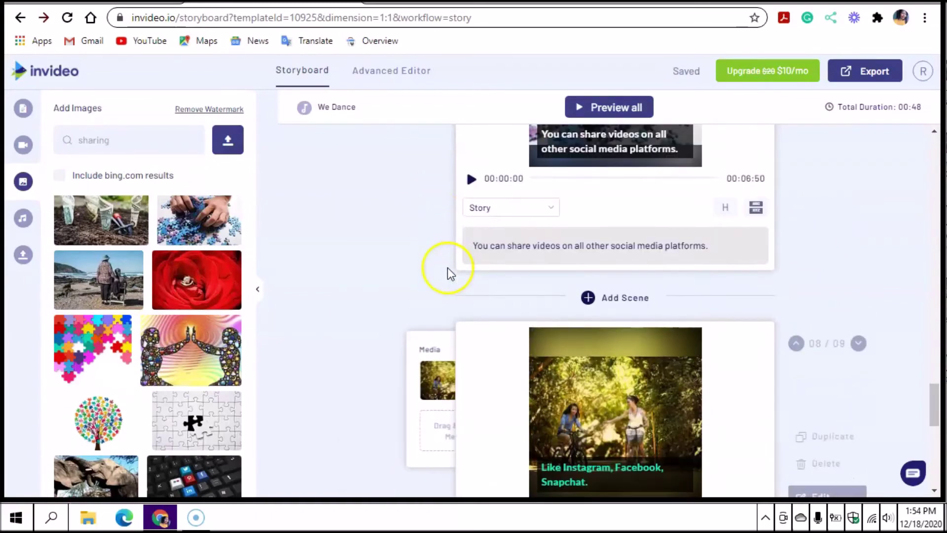
scroll(629, 363, "down", 3)
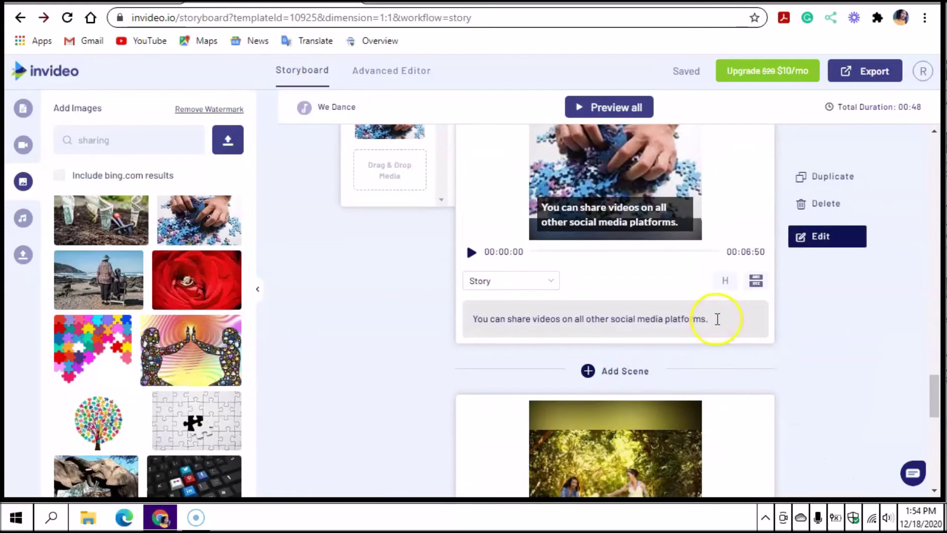
left_click_drag(711, 321, 449, 320)
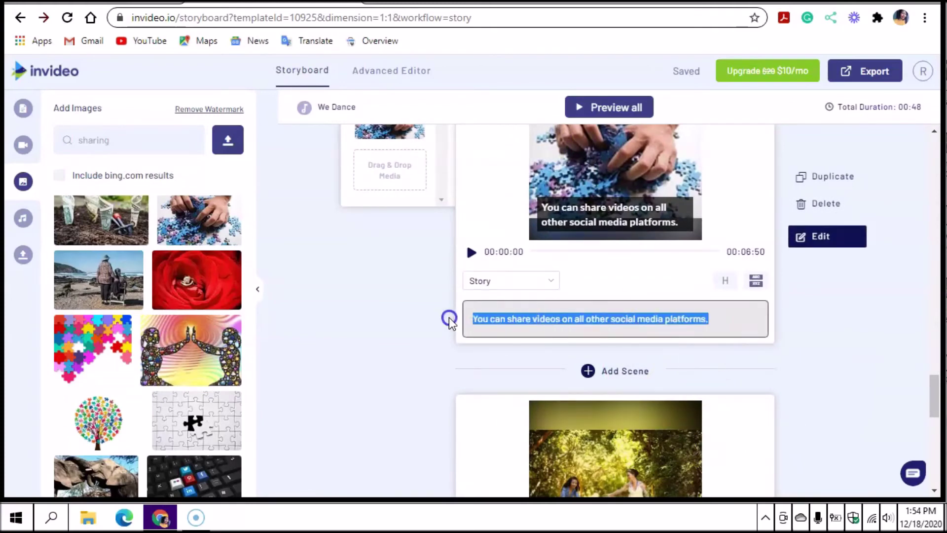
left_click(496, 316)
left_click(495, 298)
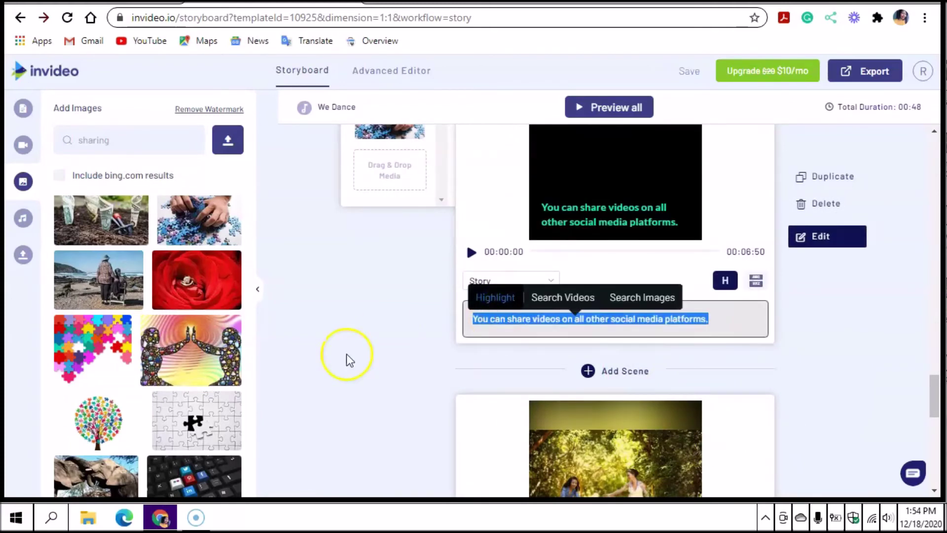
Step: Highlight the whole sentence "Which gives you money-making opportunities." in the sixth scene
scroll(395, 340, "up", 4)
scroll(651, 307, "up", 4)
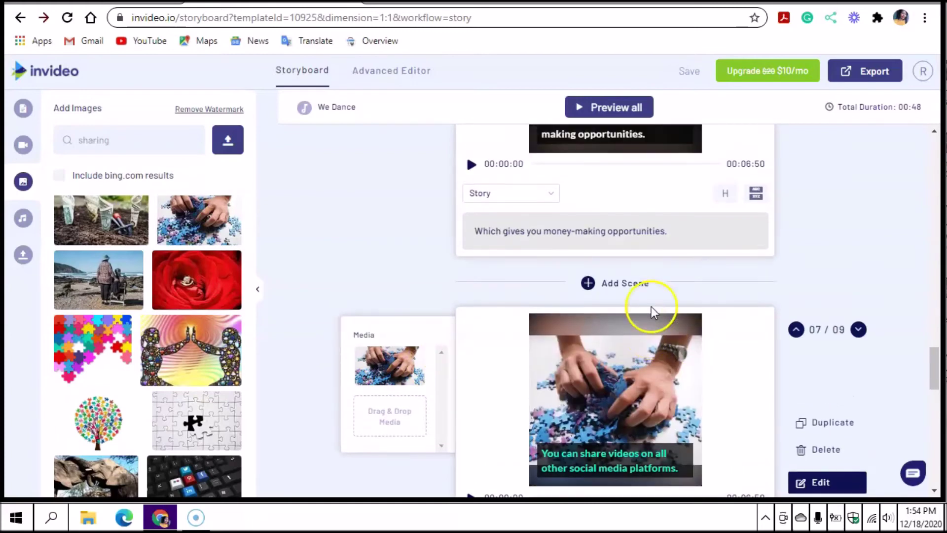
left_click_drag(670, 426, 440, 423)
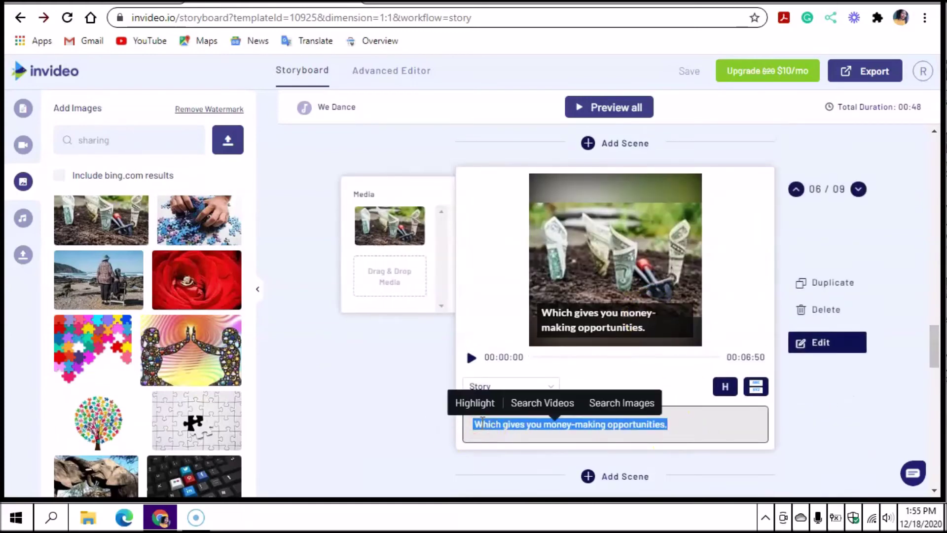
left_click(476, 404)
Step: Review the storyboard scenes for their media and highlighted text, ending at the first scene
scroll(469, 379, "down", 20)
scroll(469, 379, "up", 9)
scroll(469, 379, "up", 15)
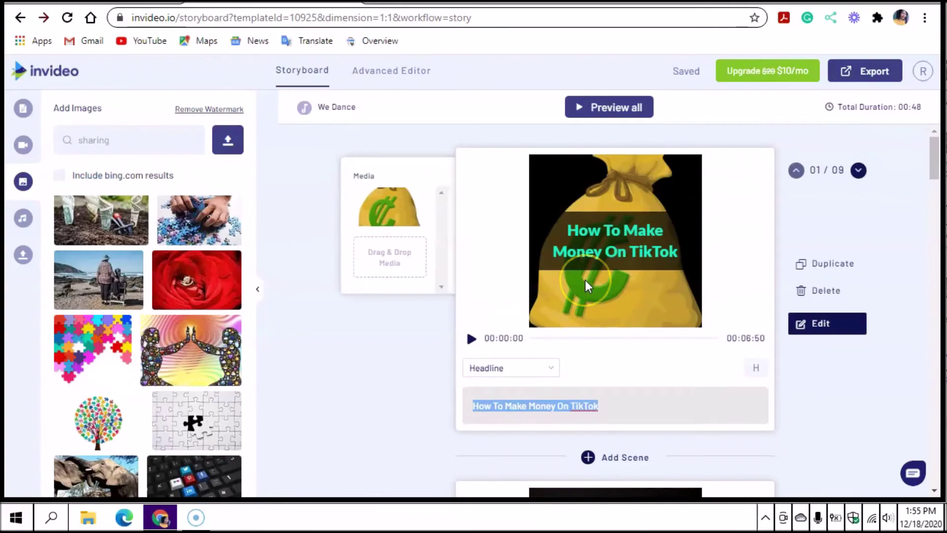
scroll(648, 229, "down", 4)
scroll(649, 236, "down", 5)
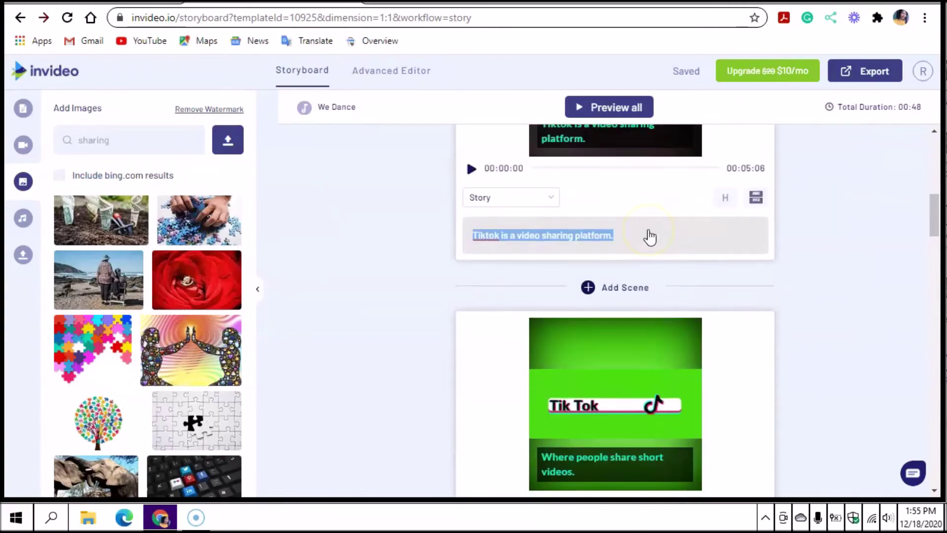
scroll(649, 236, "up", 8)
scroll(719, 262, "up", 3)
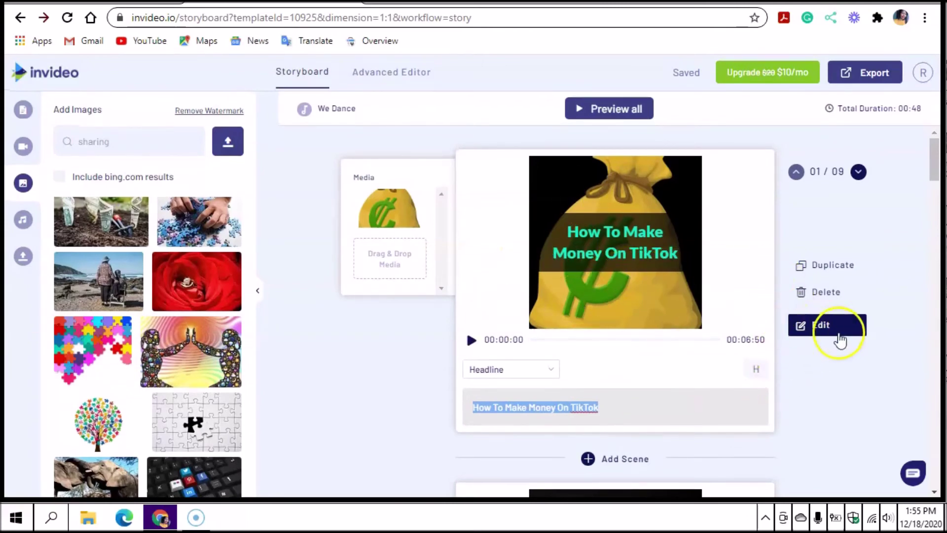
Step: Open the first scene for editing, move the "How To Make Money On TikTok" title slightly upward over the money bag, and save the scene
left_click(820, 327)
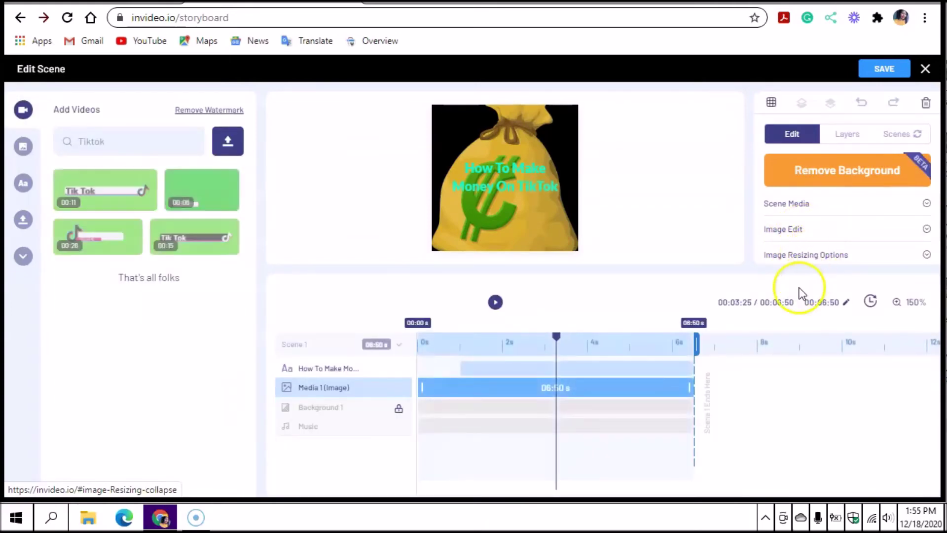
left_click(491, 174)
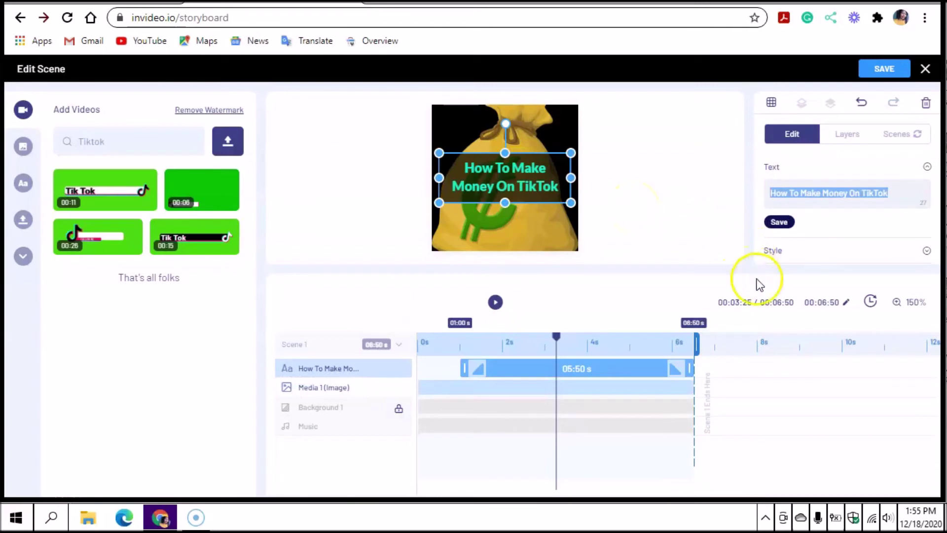
left_click(928, 254)
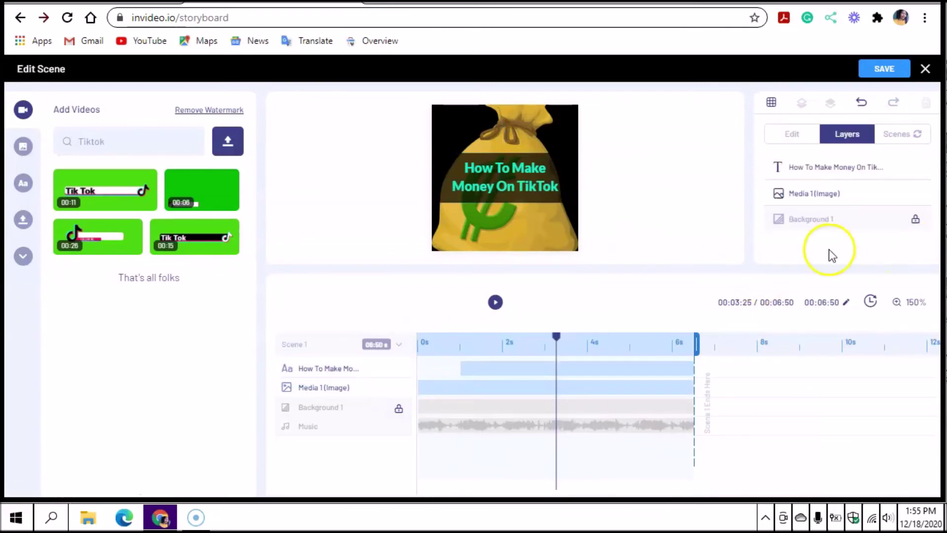
left_click(506, 187)
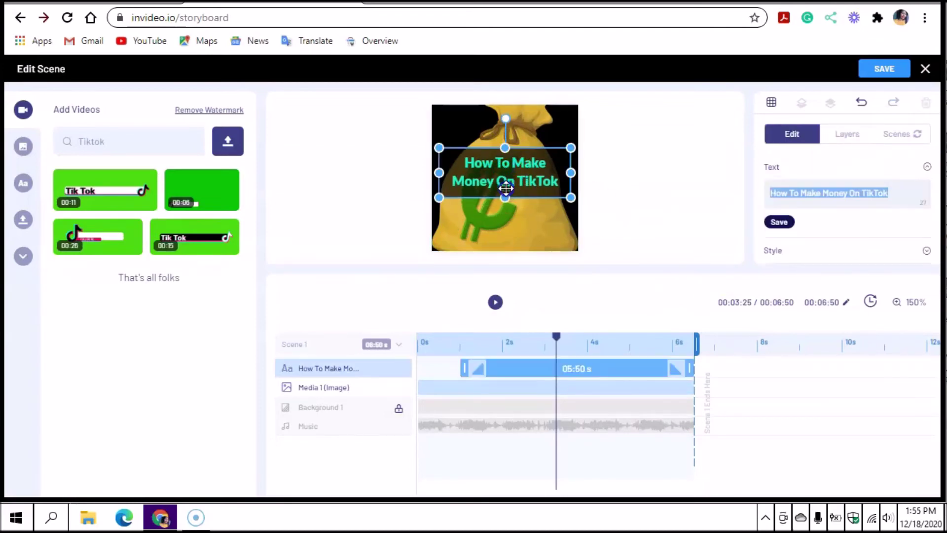
left_click(506, 200)
left_click_drag(512, 163, 513, 180)
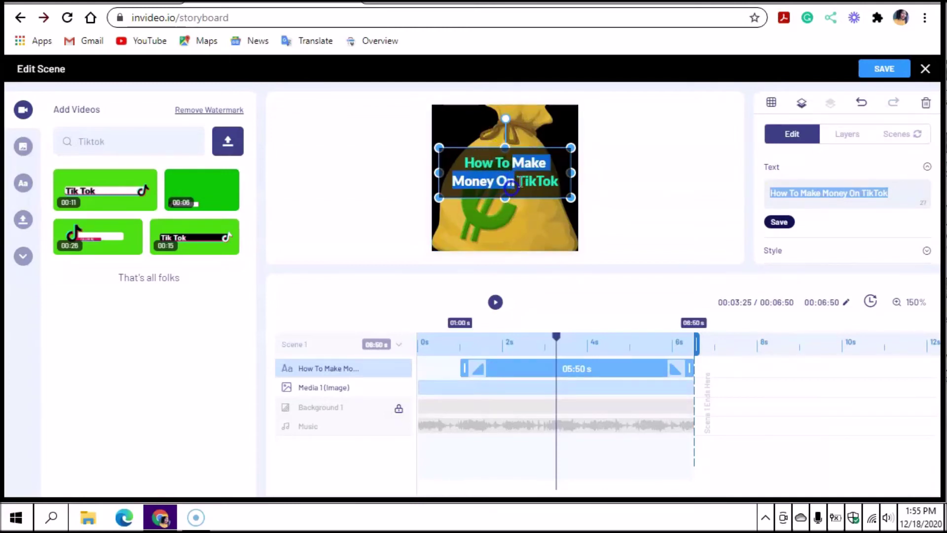
left_click(485, 194)
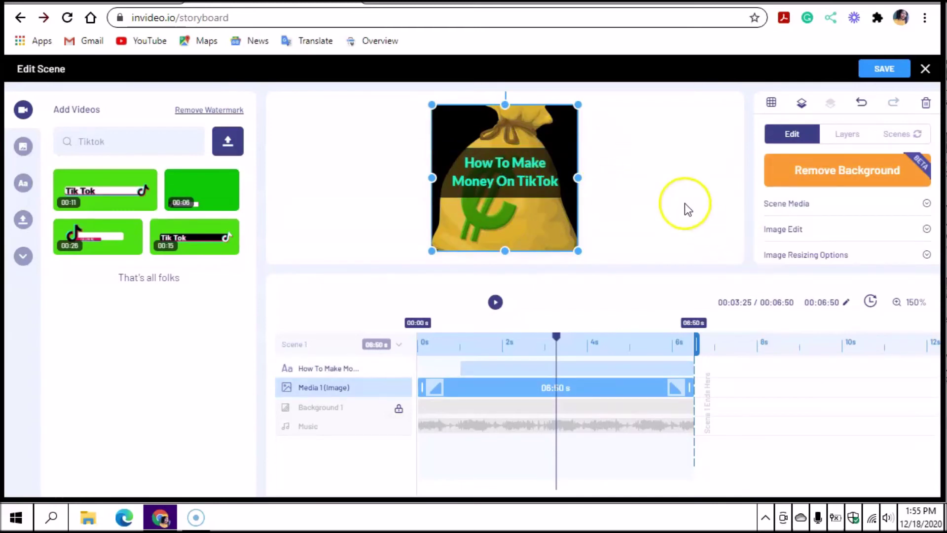
left_click(875, 69)
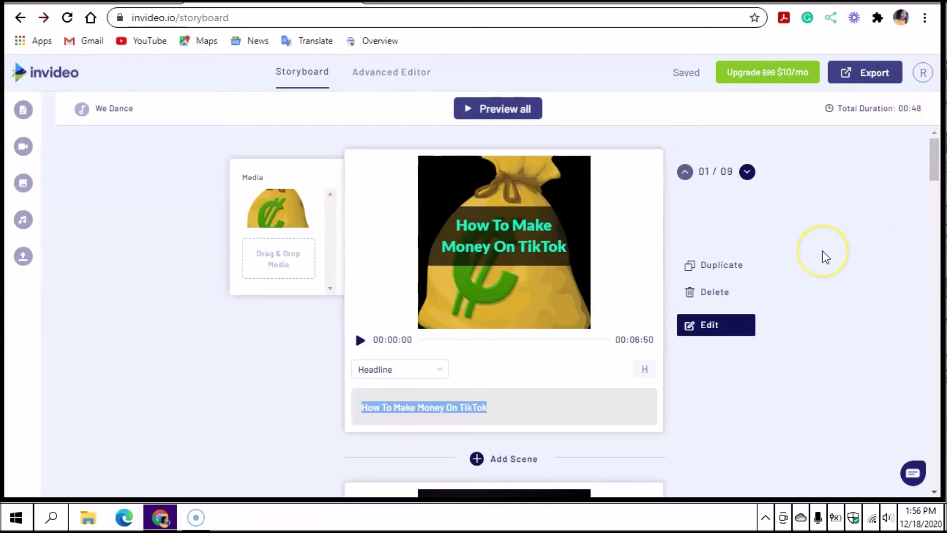
Step: Review the storyboard from the first scene to the last and back up to the second for media and highlighted text
scroll(483, 242, "down", 4)
scroll(490, 229, "down", 11)
scroll(489, 229, "down", 14)
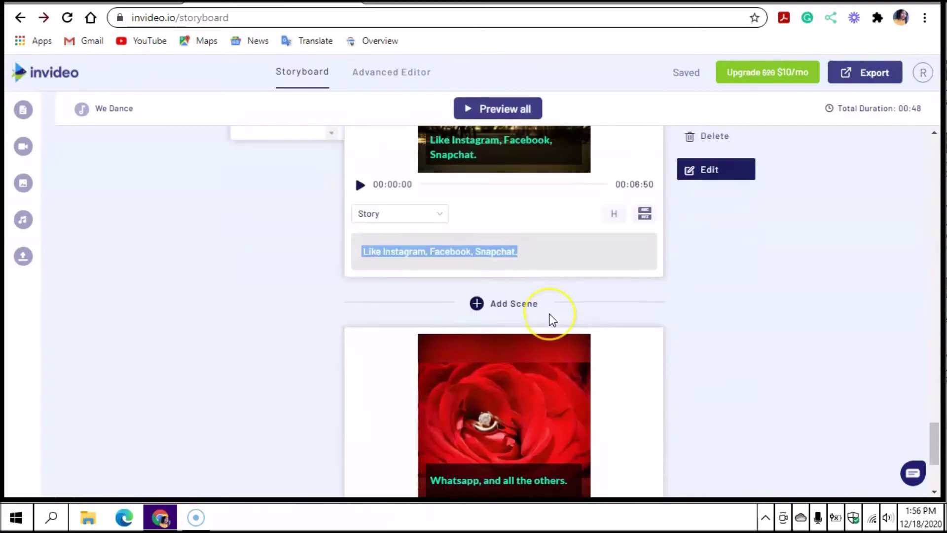
scroll(551, 320, "down", 3)
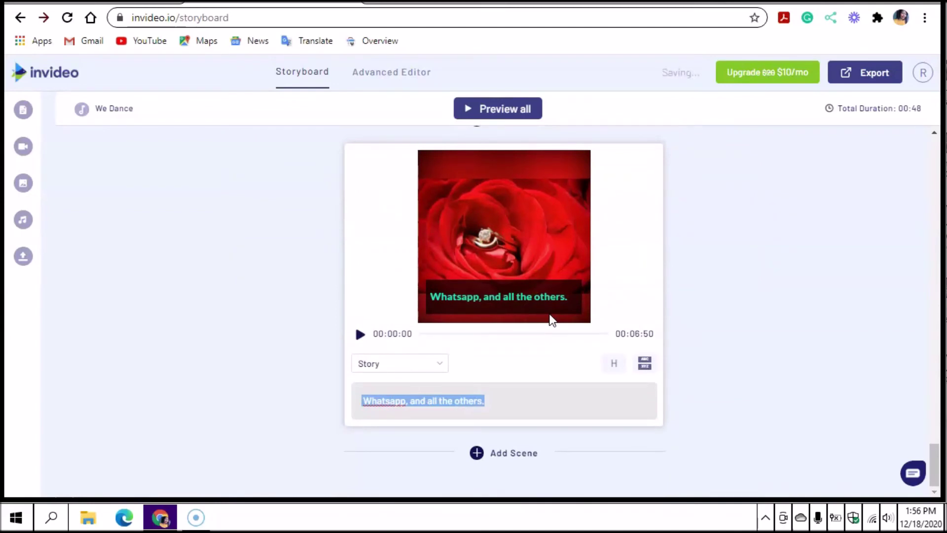
scroll(552, 319, "up", 7)
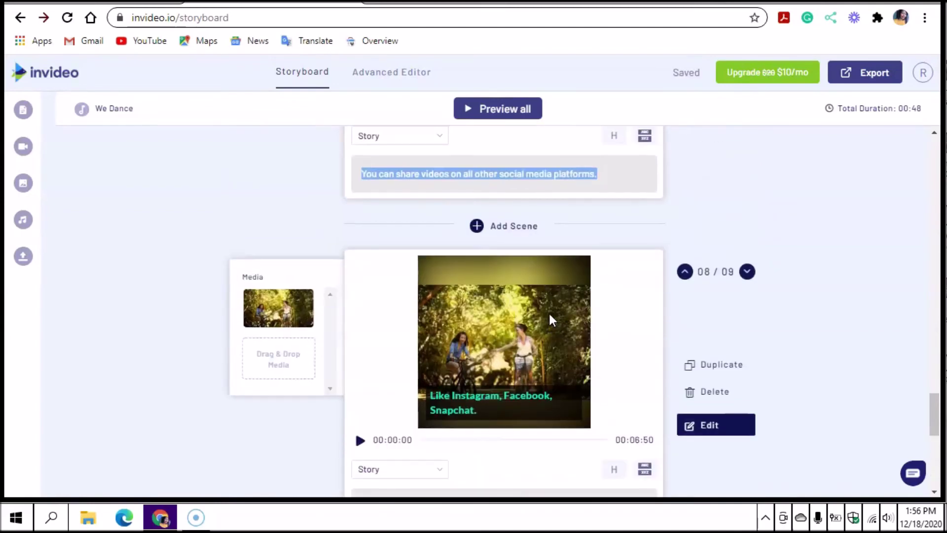
scroll(550, 318, "down", 10)
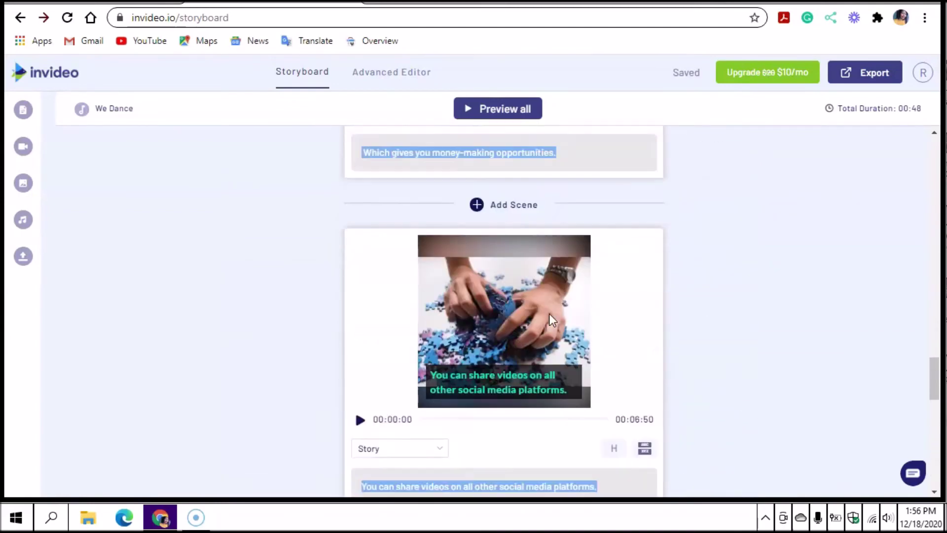
scroll(550, 318, "up", 8)
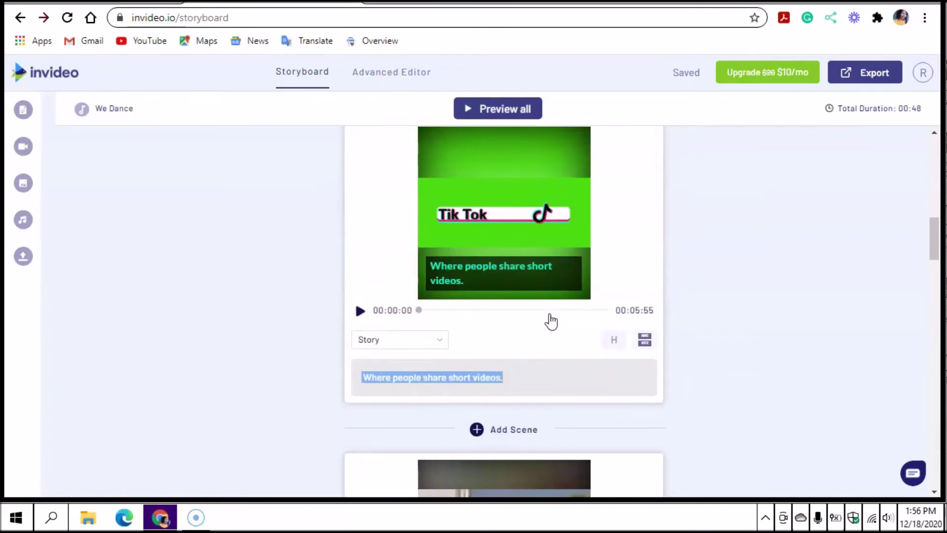
scroll(532, 337, "up", 2)
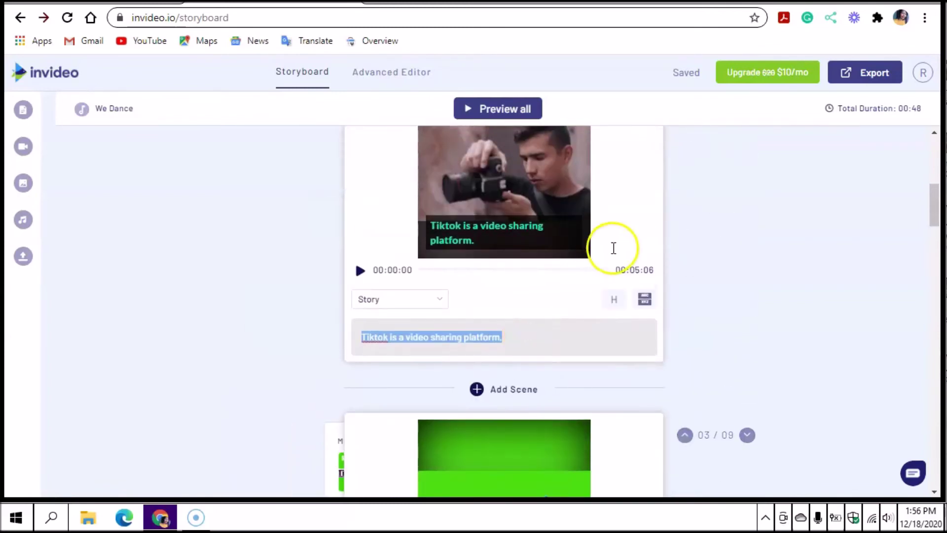
Step: Preview the entire video from start to finish, and close the preview
left_click(504, 105)
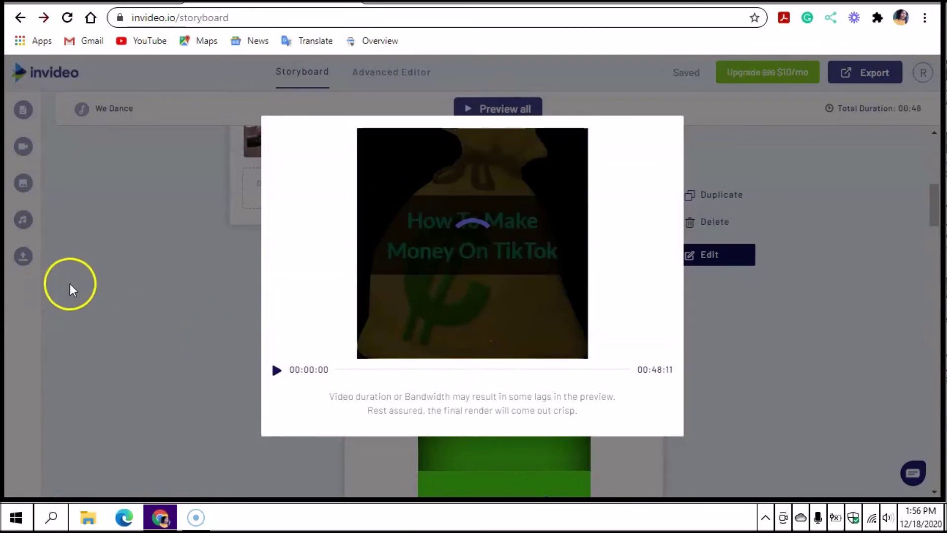
left_click(415, 294)
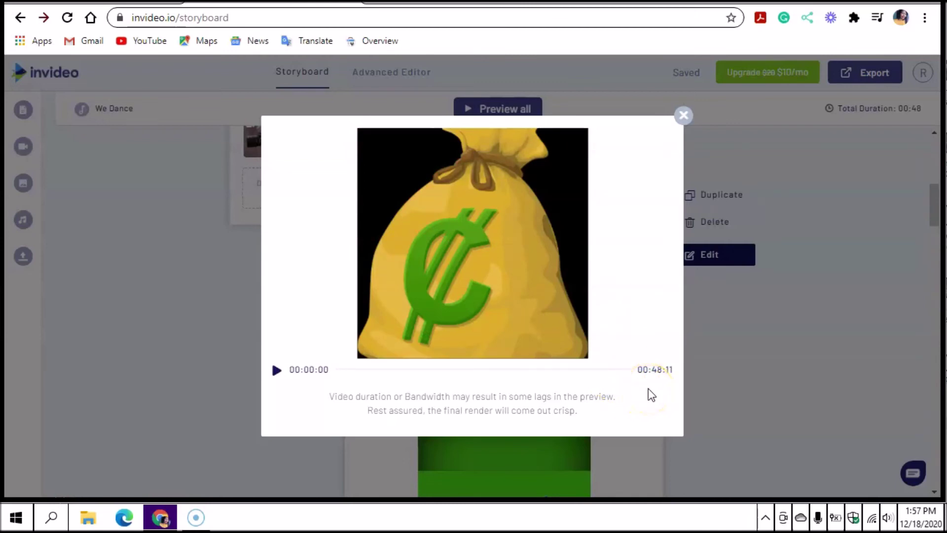
left_click(685, 115)
left_click(685, 117)
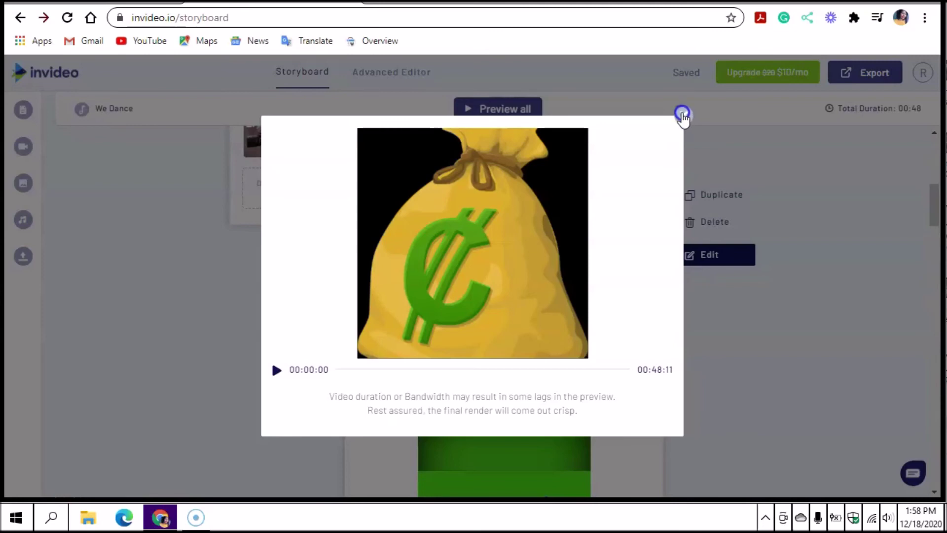